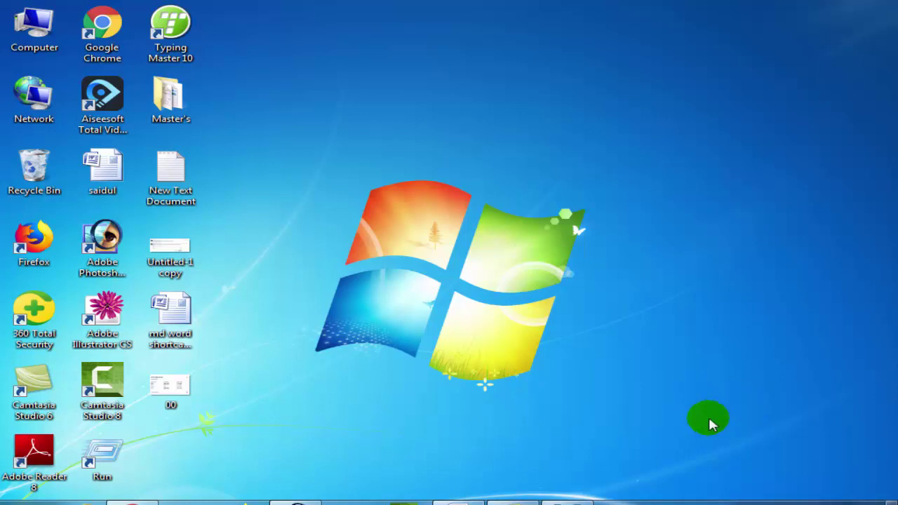
Open the 'Untitled-1 copy' image from the Photo Viewer taskbar preview
mouse_move(567, 502)
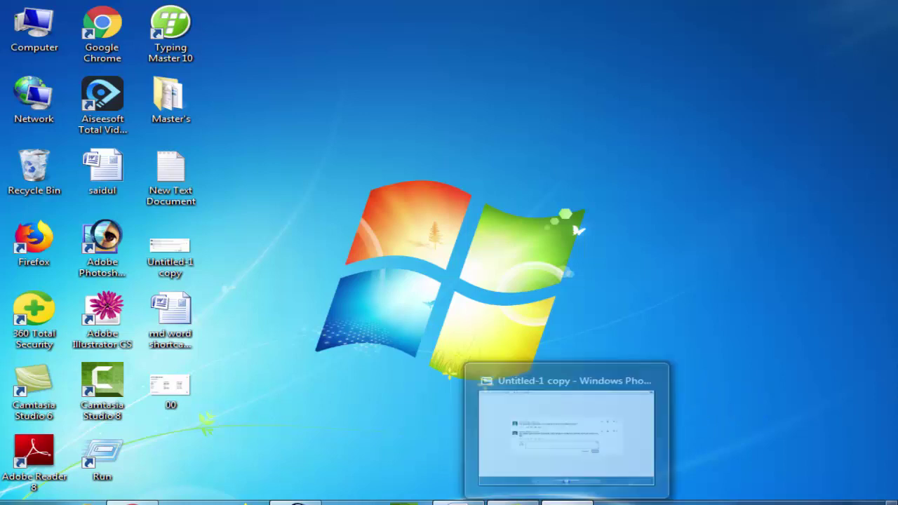
click(547, 475)
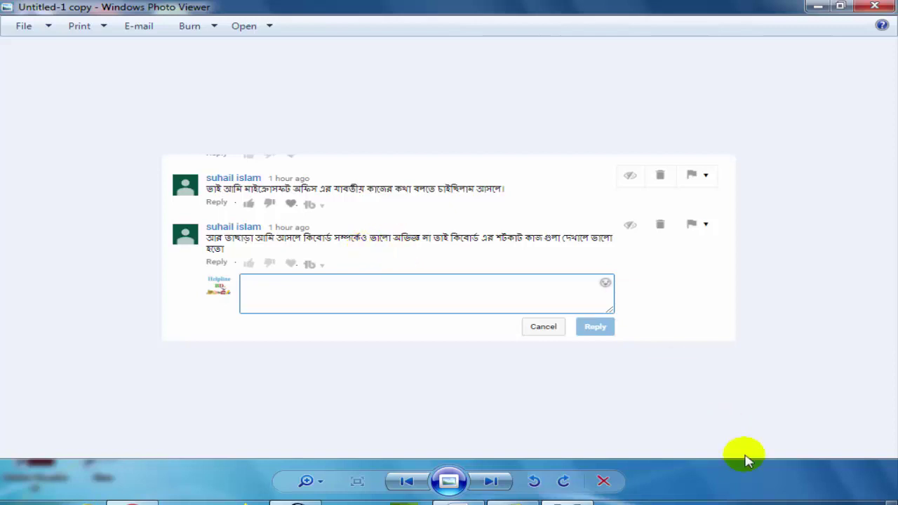
Leave the image and show the desktop with Win+D
key(super+d)
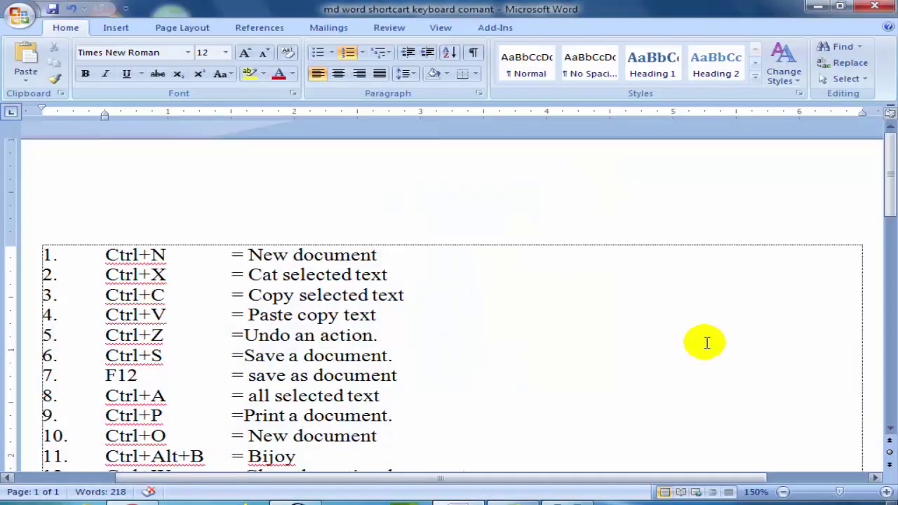
Place the cursor in item 1, then scroll down to item 18's =Italic
drag(202, 480, 134, 480)
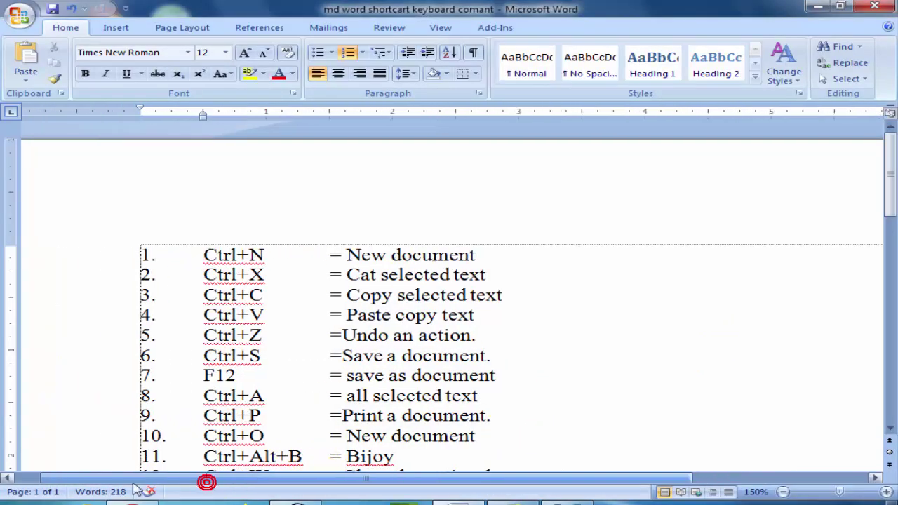
click(175, 258)
click(484, 255)
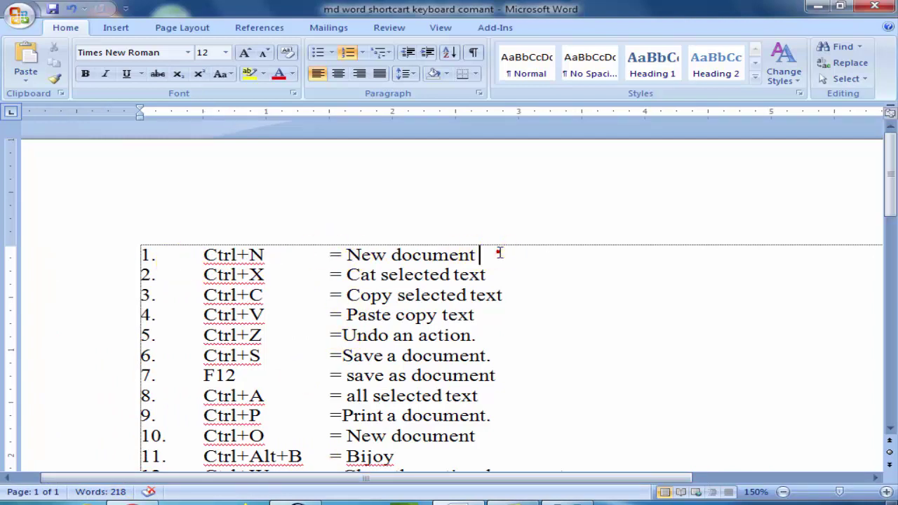
scroll(507, 253, down, 2)
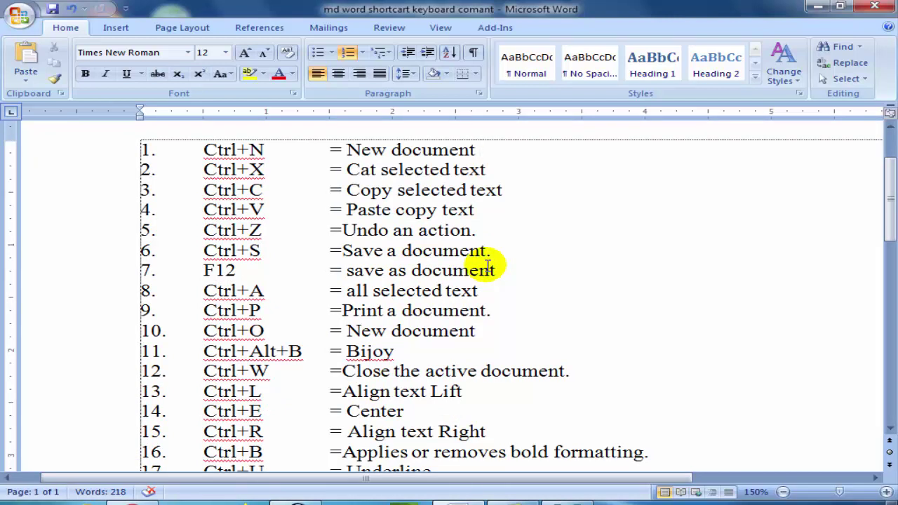
scroll(488, 265, down, 2)
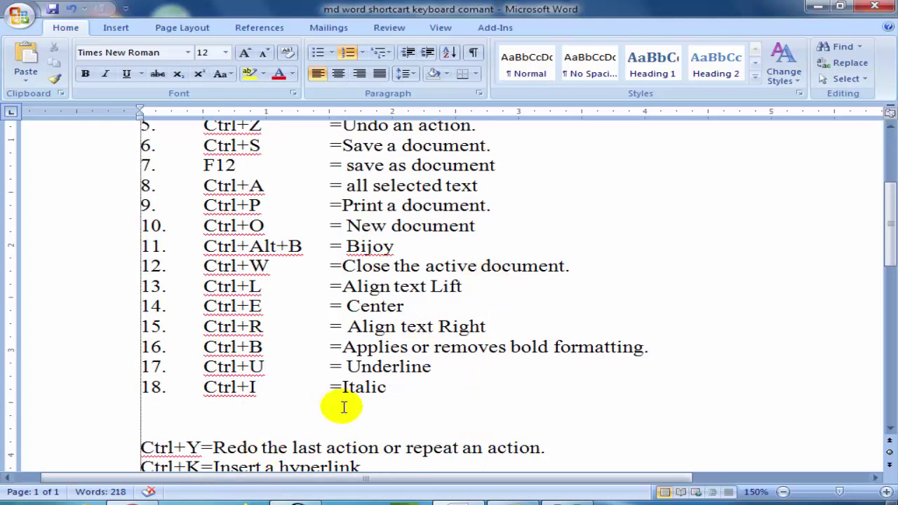
click(421, 395)
Scroll down through the rest of the shortcut list and back up
scroll(421, 379, up, 4)
scroll(204, 301, down, 1)
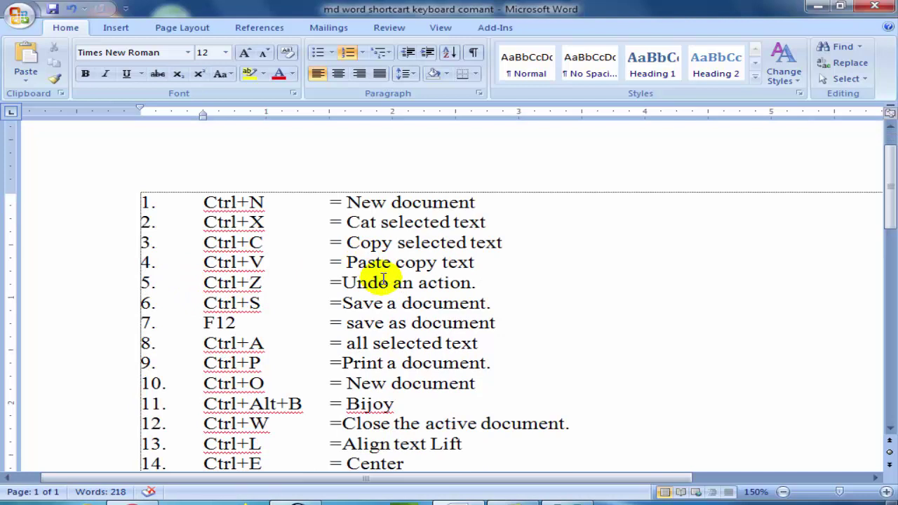
scroll(384, 279, down, 2)
scroll(357, 431, down, 2)
scroll(361, 430, down, 2)
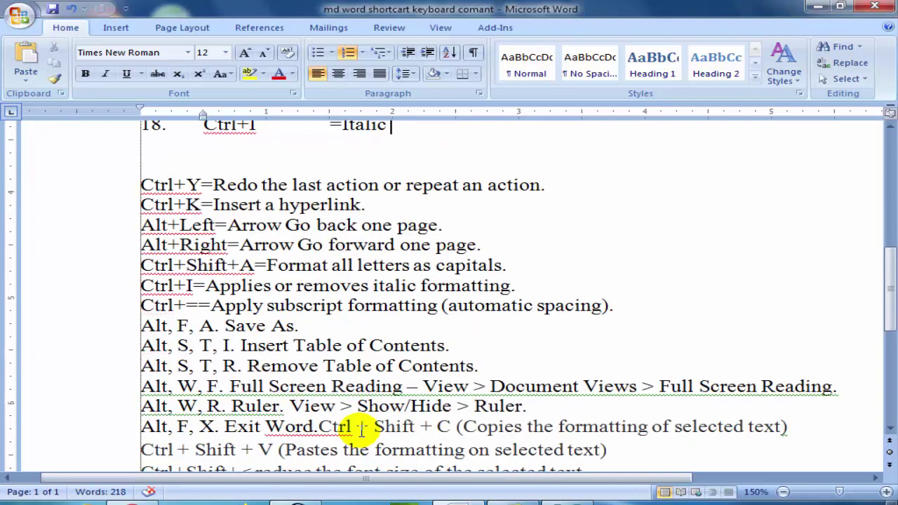
scroll(152, 217, down, 2)
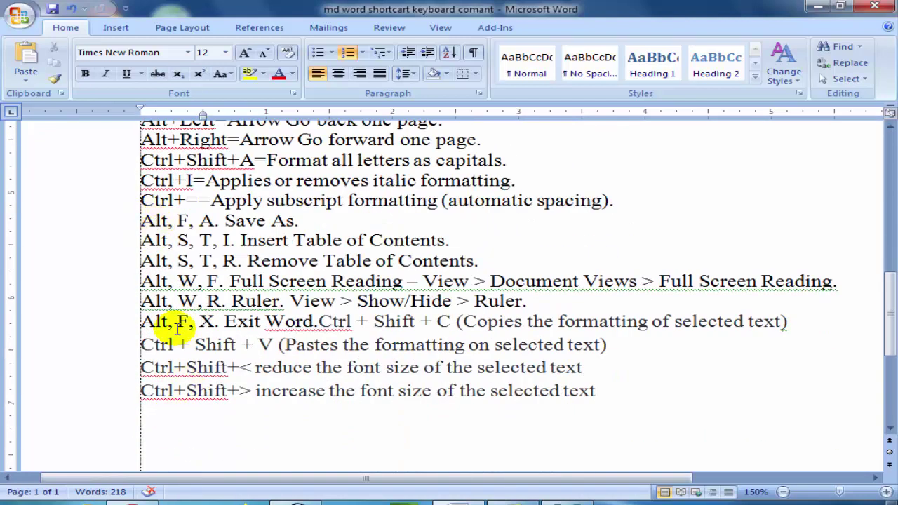
scroll(179, 328, up, 2)
scroll(351, 407, up, 1)
scroll(353, 444, up, 3)
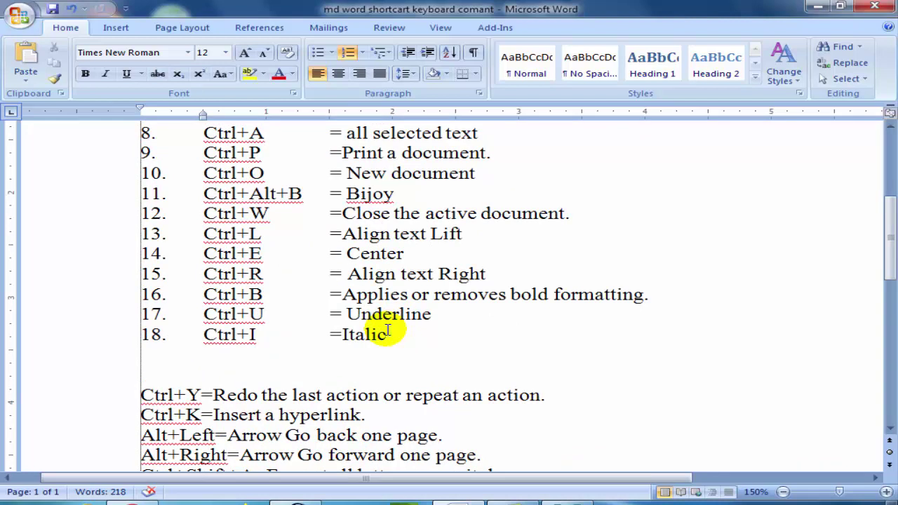
Return to the top and place the cursor after the equals sign on line 1
click(391, 334)
scroll(429, 328, up, 1)
scroll(430, 333, up, 3)
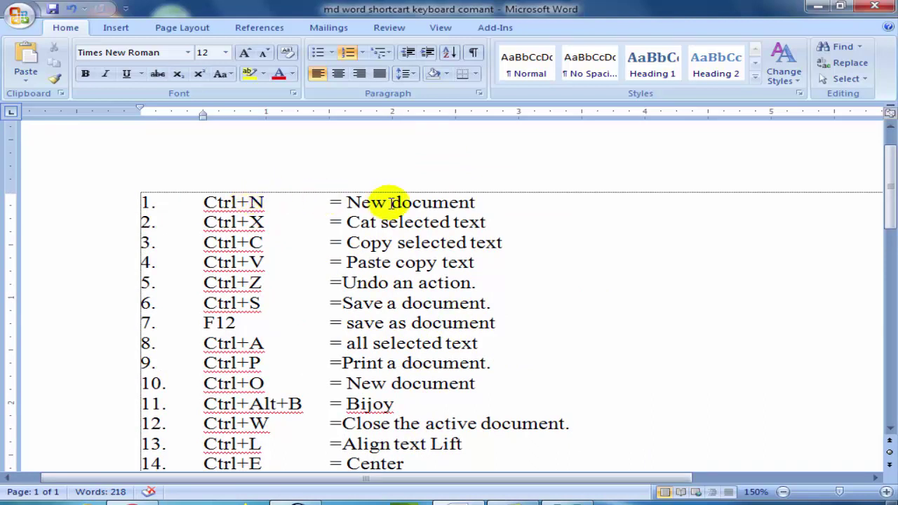
click(223, 202)
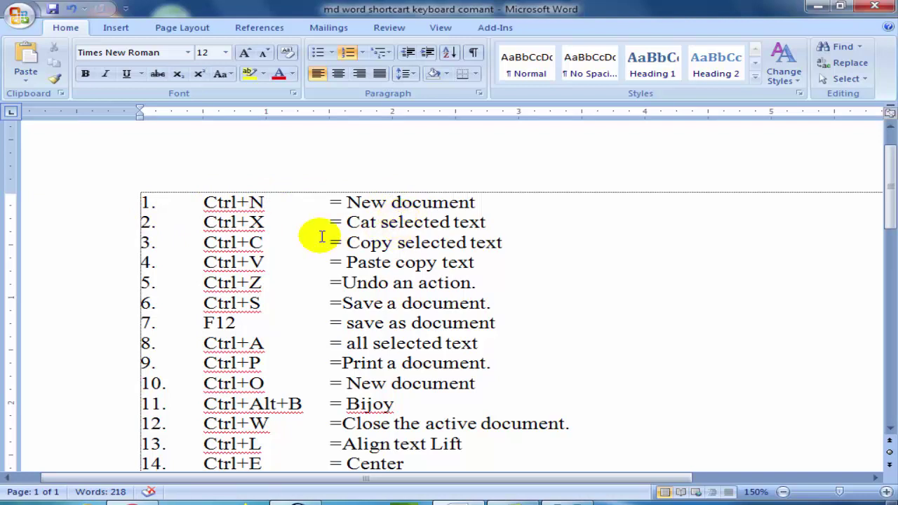
click(343, 202)
click(17, 20)
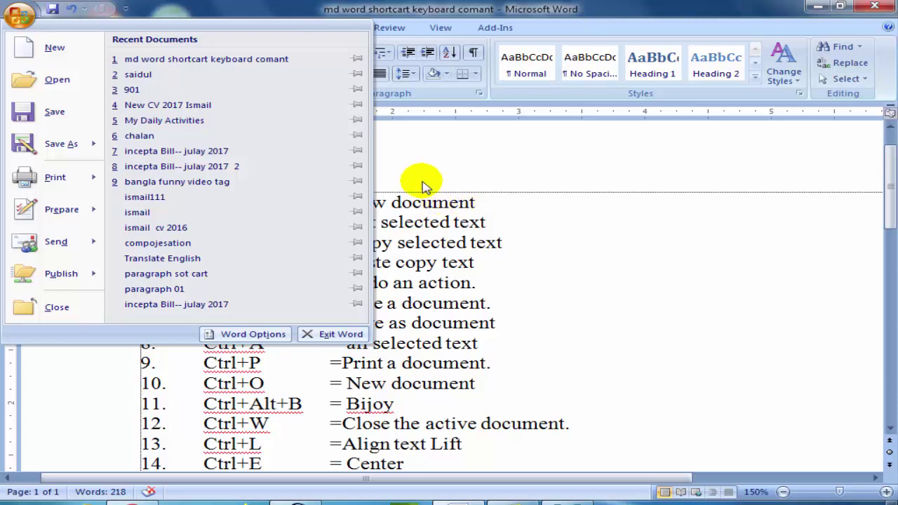
click(473, 197)
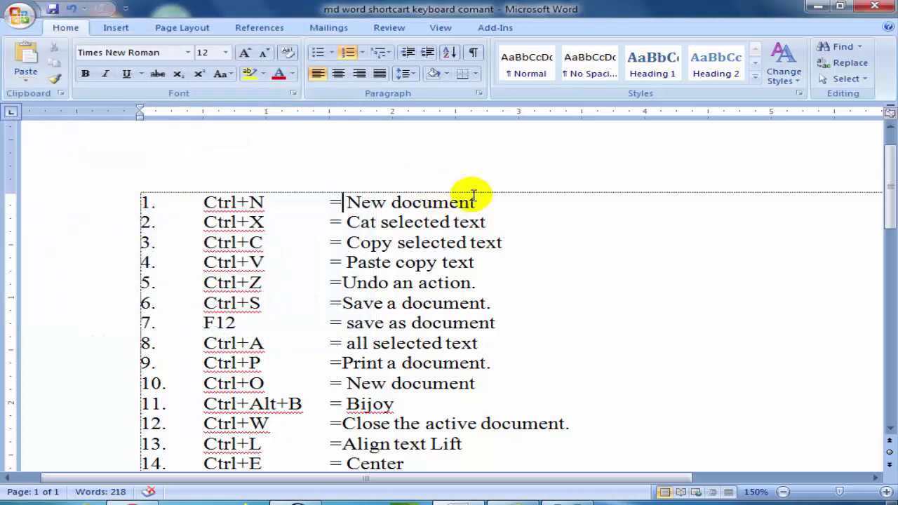
key(ctrl+n)
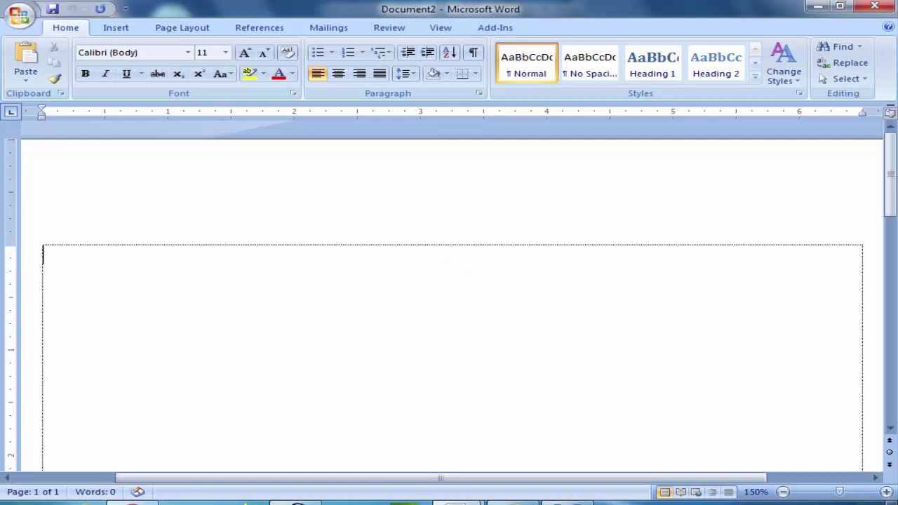
mouse_move(456, 499)
click(877, 7)
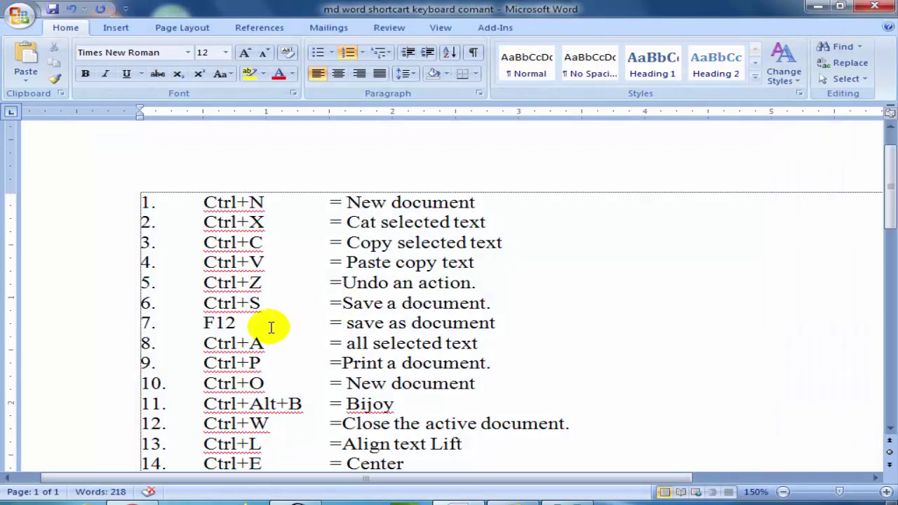
Cut 'Cat selected text' from item 2 with Ctrl+X and paste it back with Ctrl+V
click(284, 235)
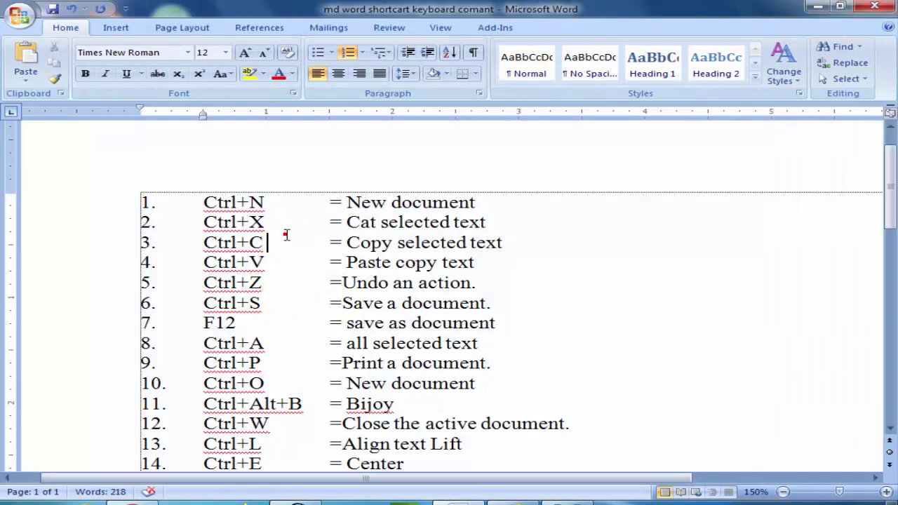
click(384, 221)
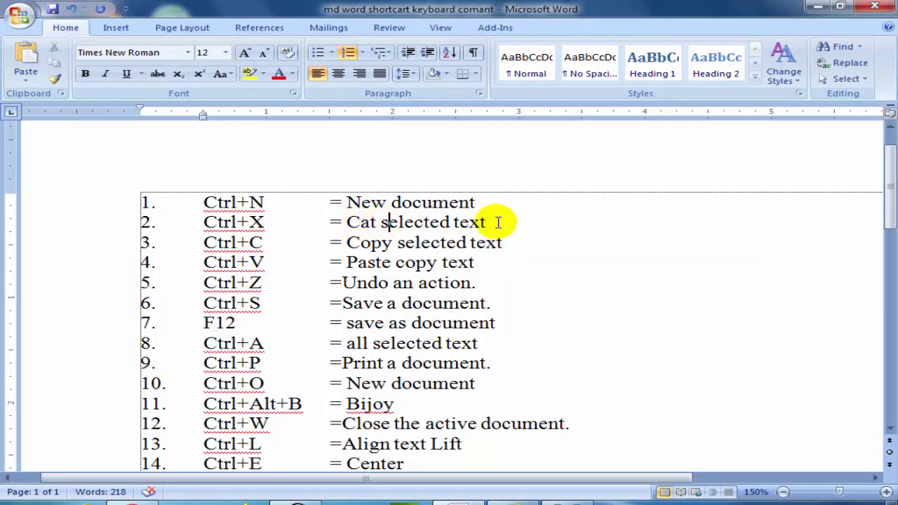
click(343, 222)
drag(344, 222, 492, 228)
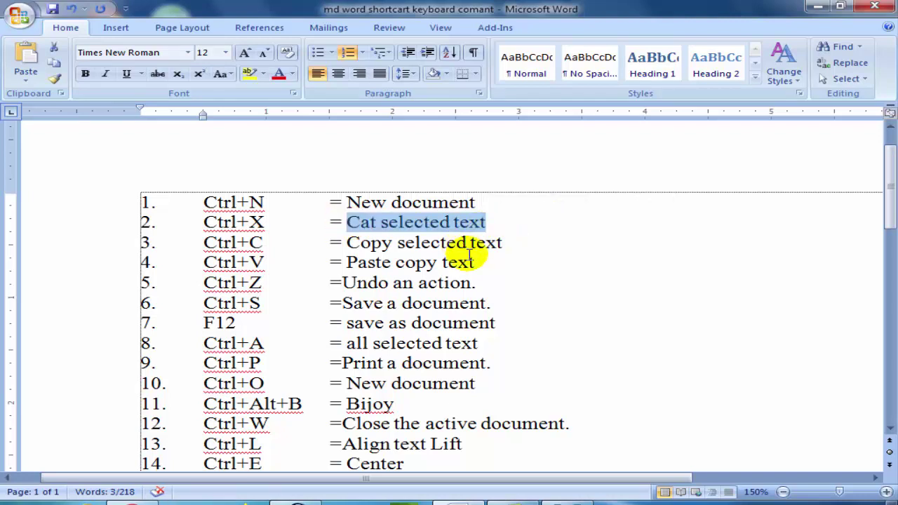
key(ctrl+x)
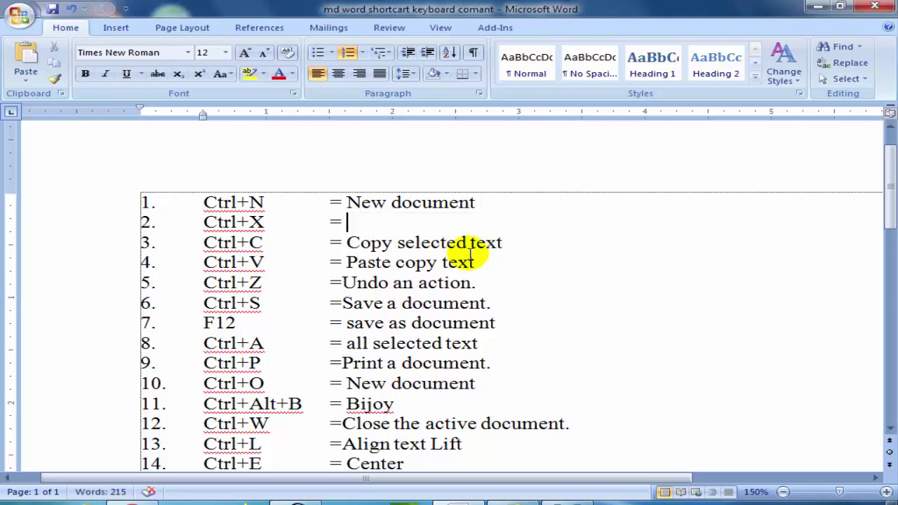
key(ctrl+v)
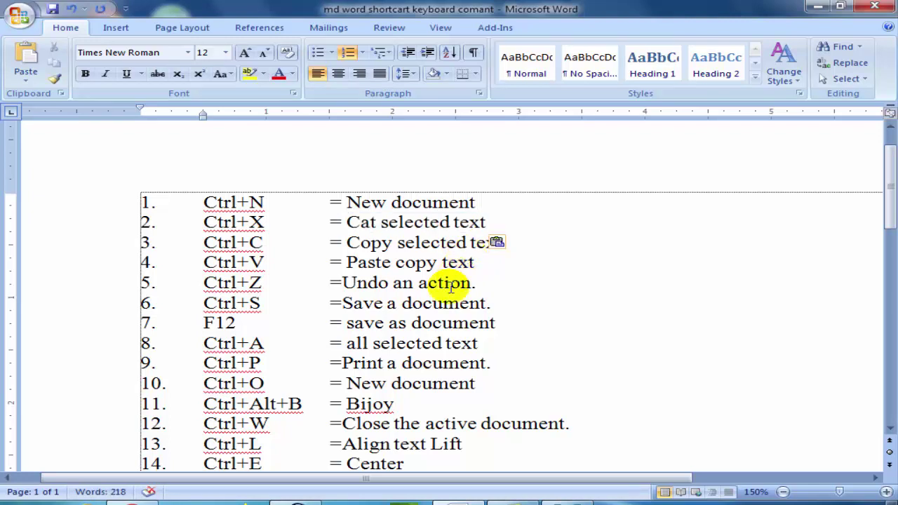
Cut 'New document' from line 1 and paste it back after the equals sign
click(354, 222)
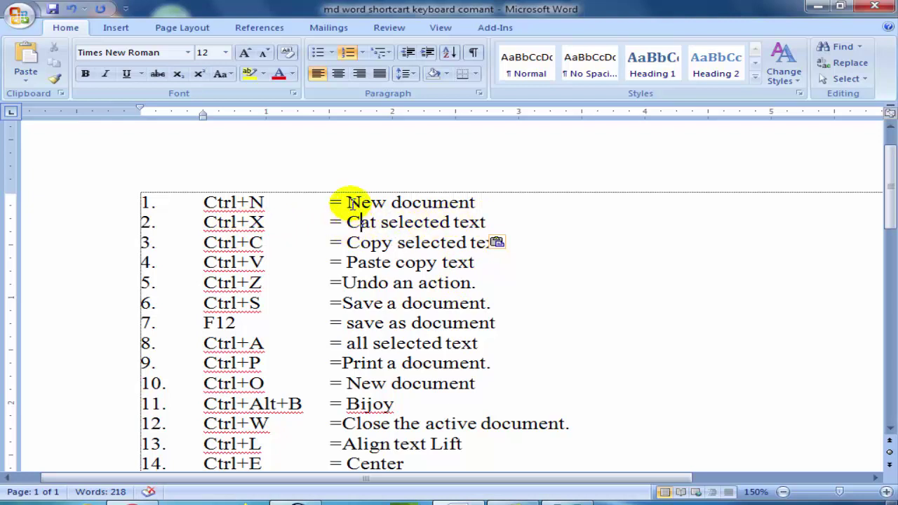
drag(347, 202, 475, 202)
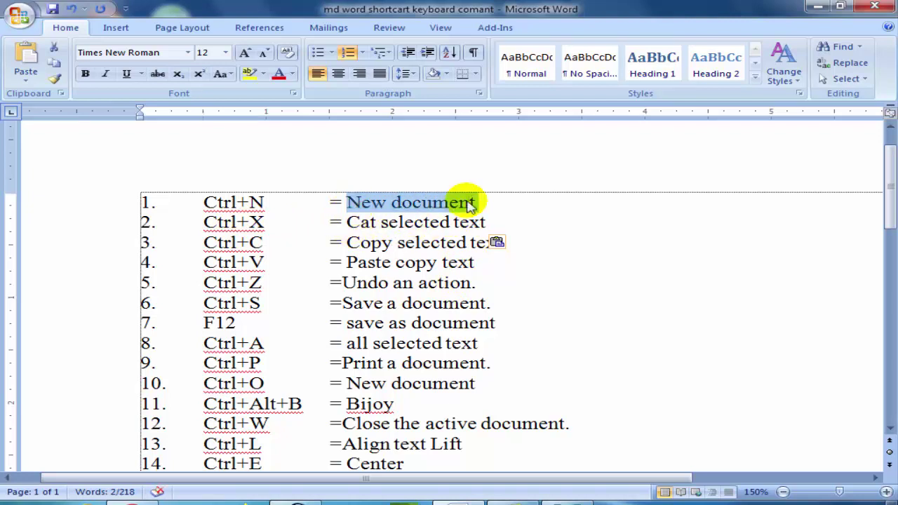
key(ctrl+x)
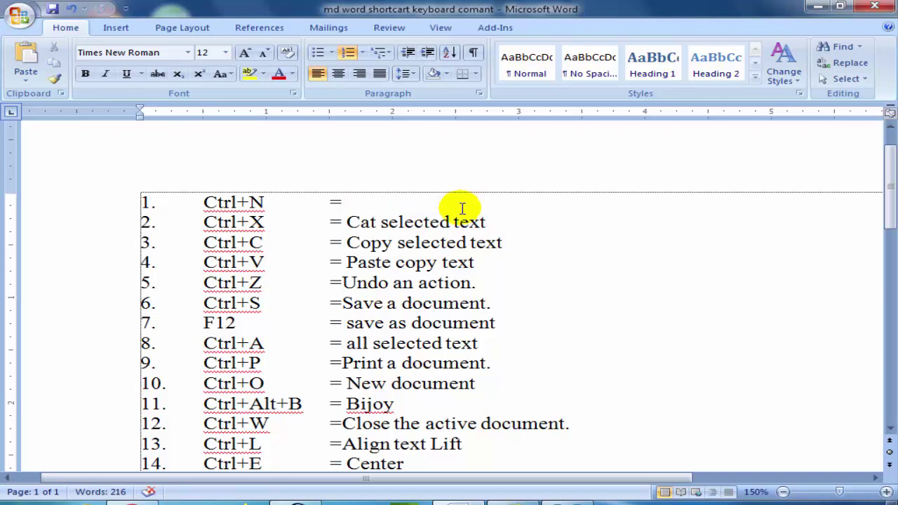
key(ctrl+v)
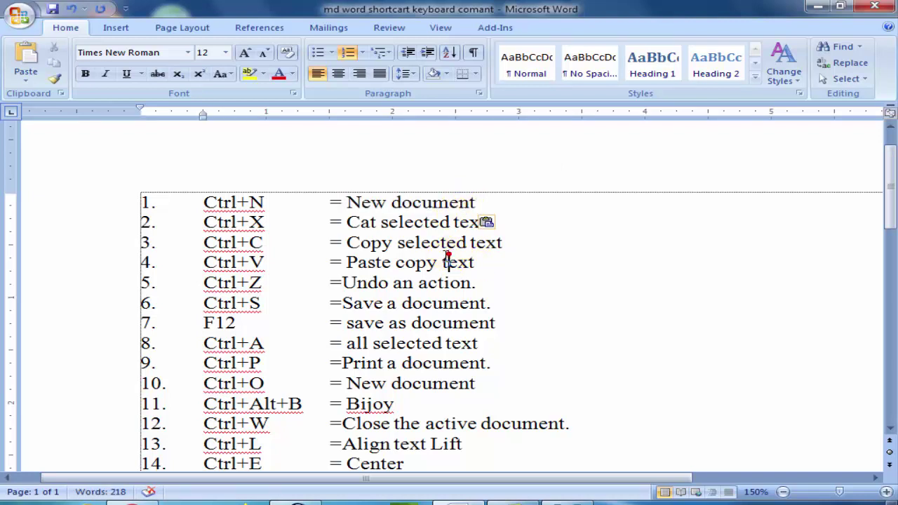
drag(347, 242, 502, 244)
click(463, 283)
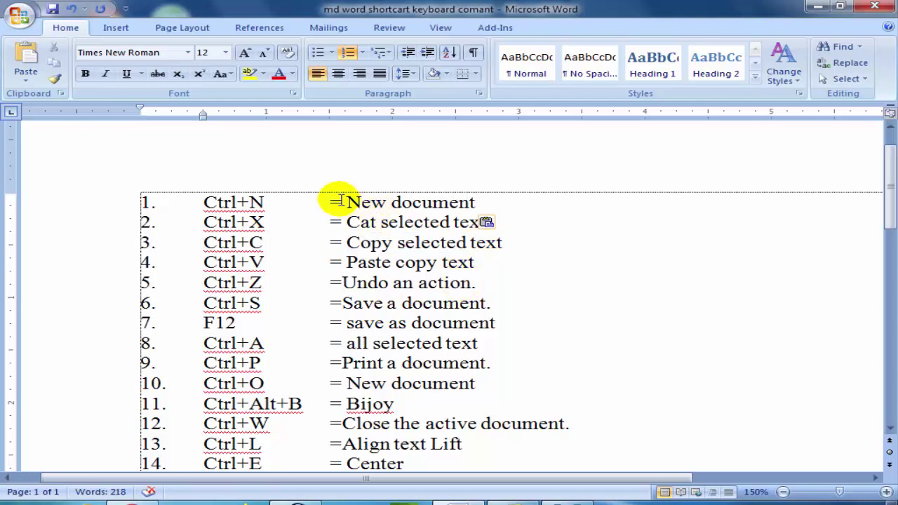
mouse_move(134, 200)
mouse_down()
mouse_move(440, 283)
mouse_move(477, 282)
mouse_up()
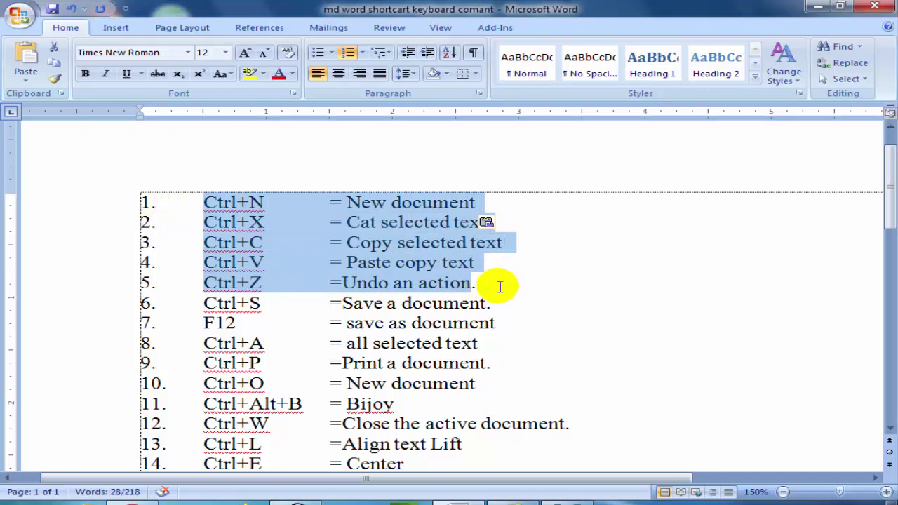
click(470, 303)
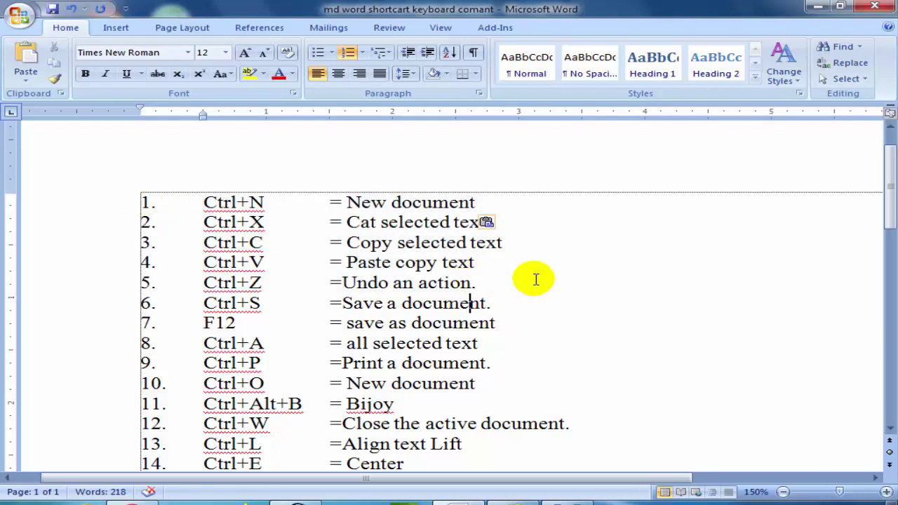
click(226, 262)
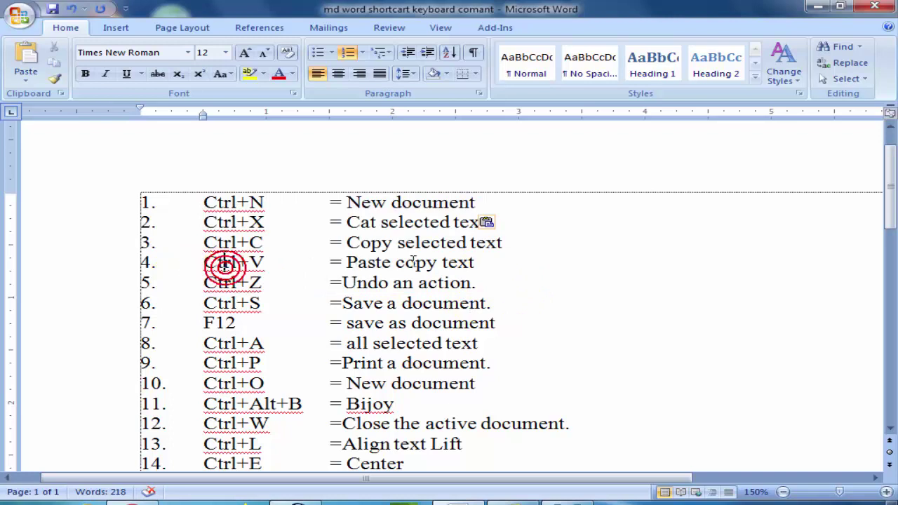
click(437, 261)
drag(489, 263, 205, 262)
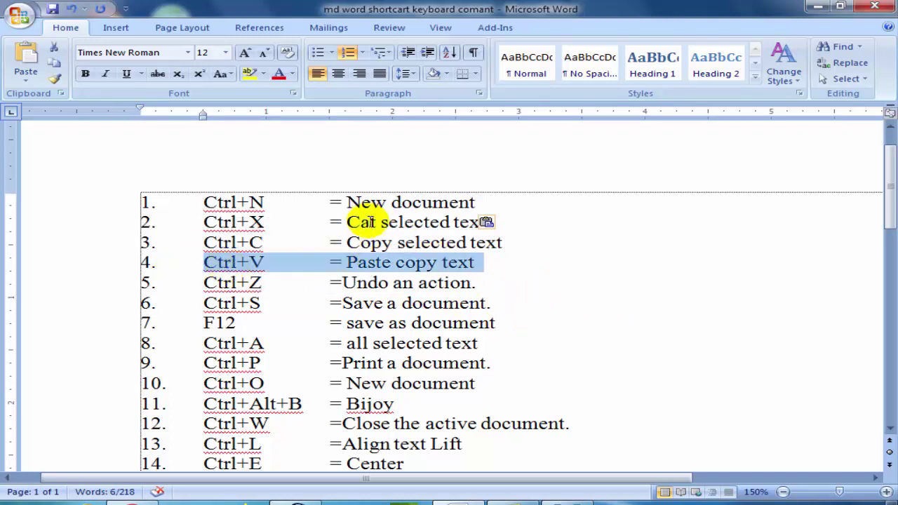
click(491, 281)
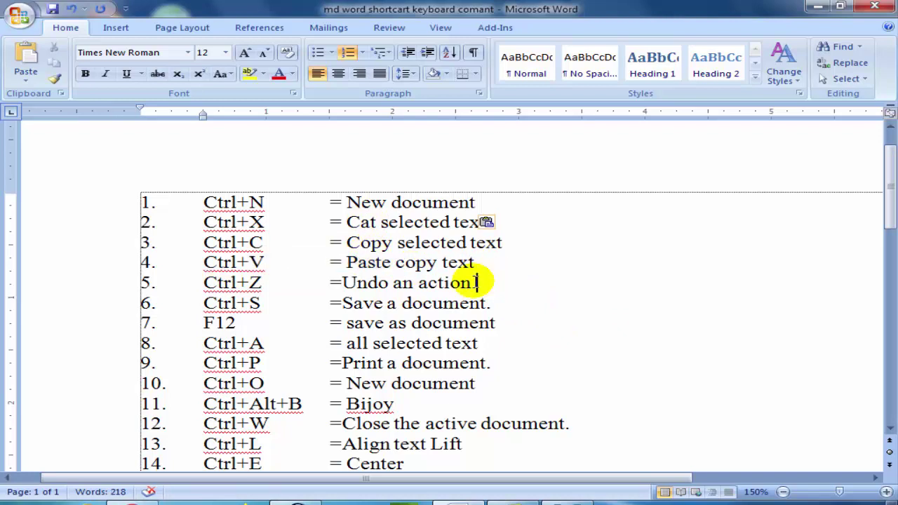
scroll(471, 305, down, 3)
scroll(475, 306, down, 2)
scroll(461, 327, up, 4)
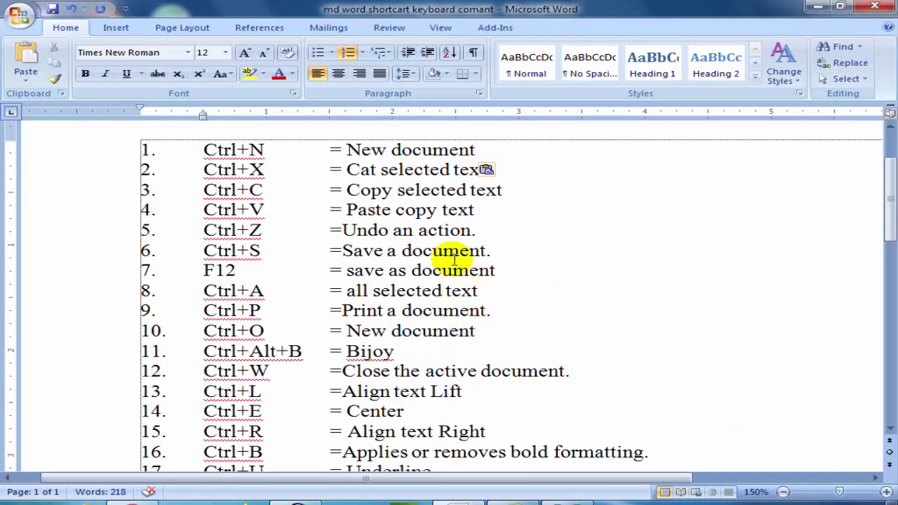
click(231, 232)
click(365, 232)
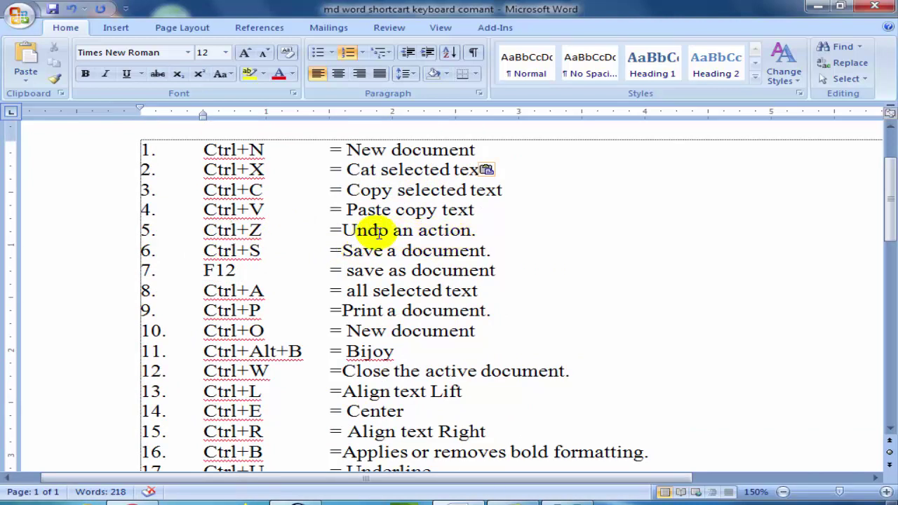
click(487, 230)
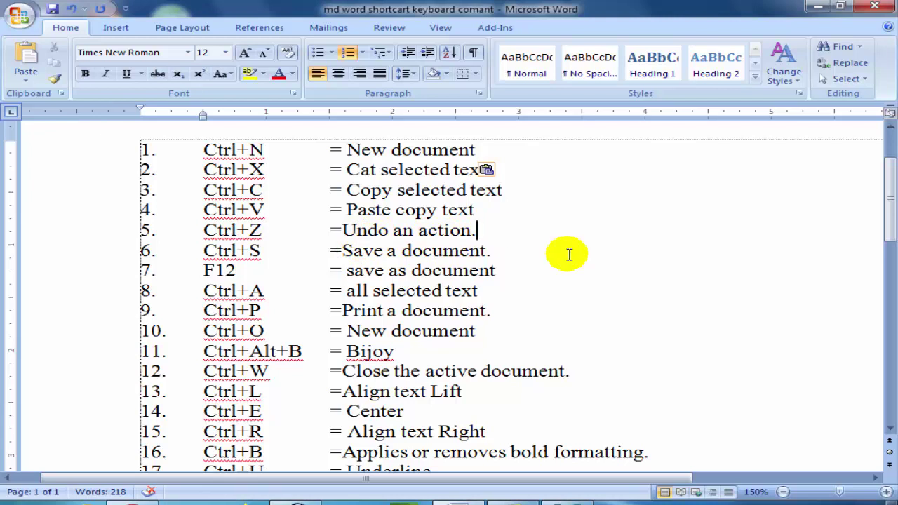
text(কাতুাি ত)
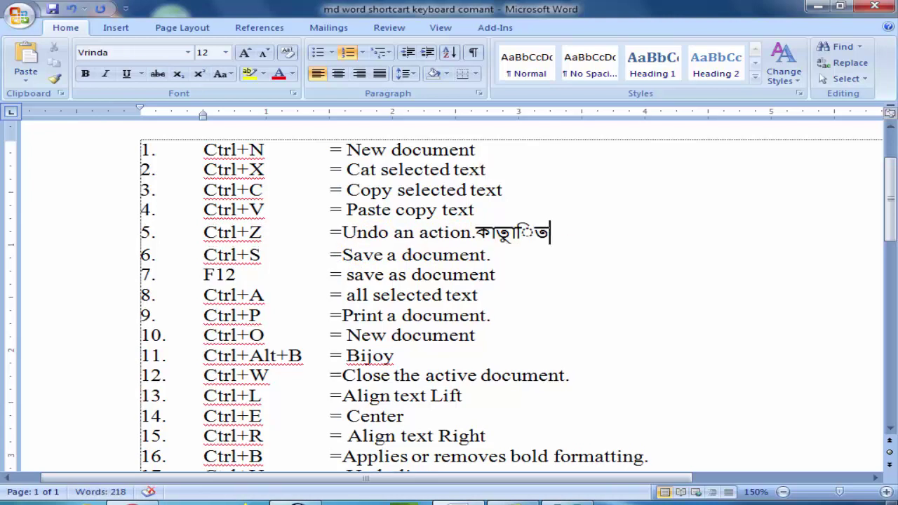
key(ctrl+z)
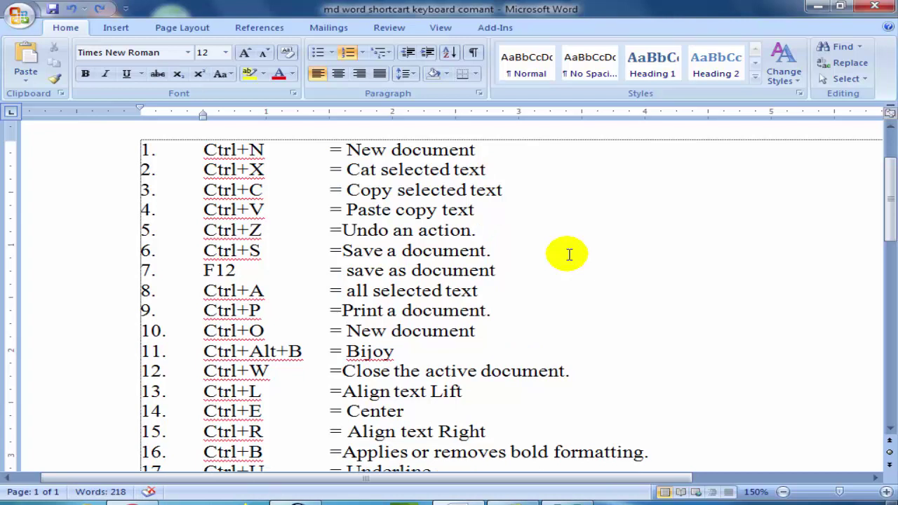
drag(374, 252, 383, 251)
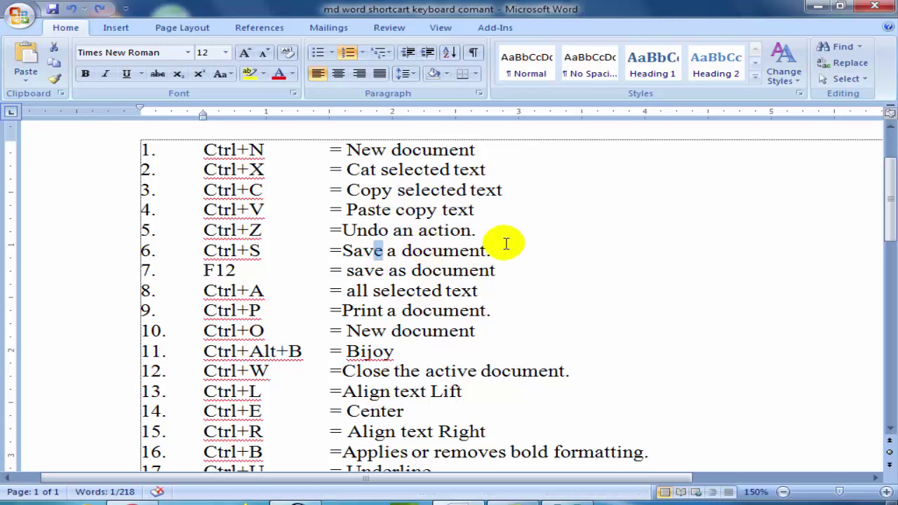
click(461, 250)
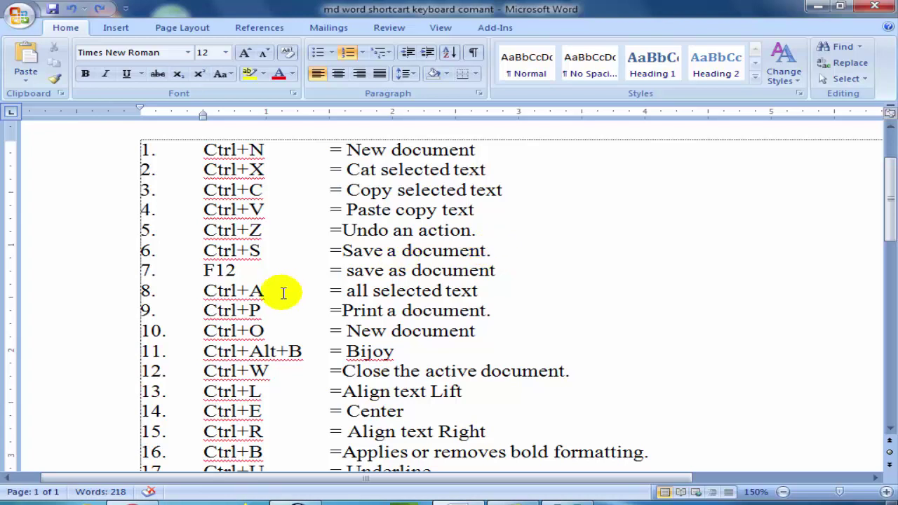
click(18, 16)
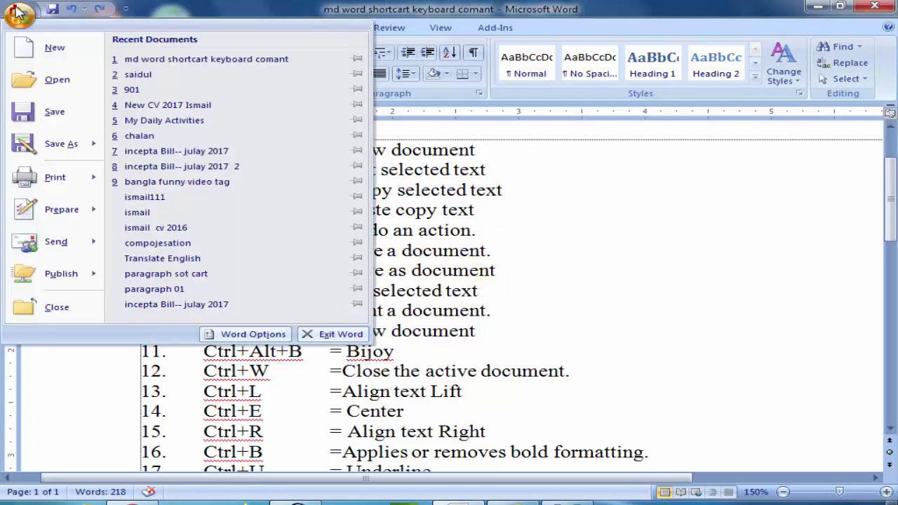
mouse_move(35, 155)
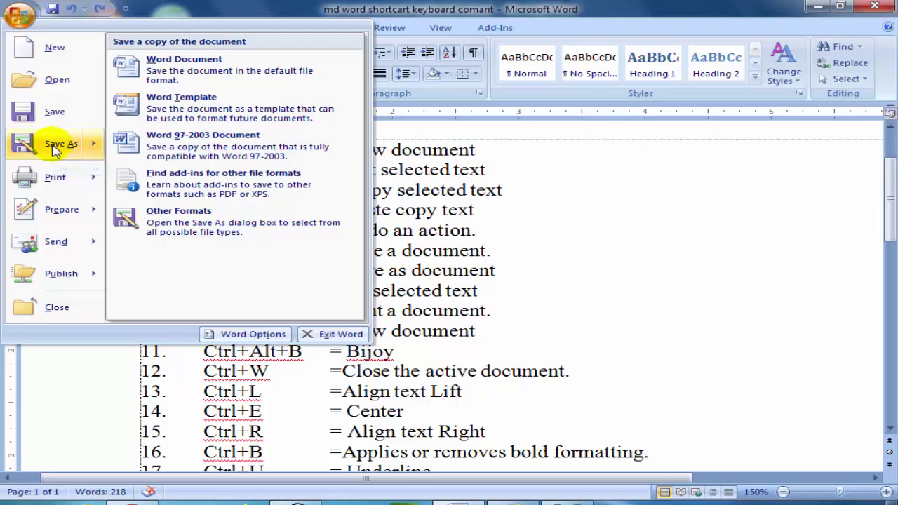
click(523, 283)
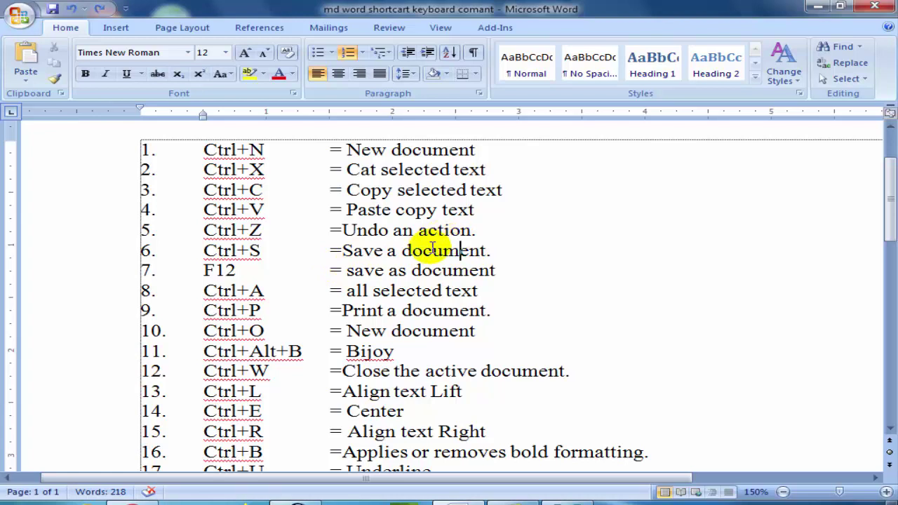
key(F12)
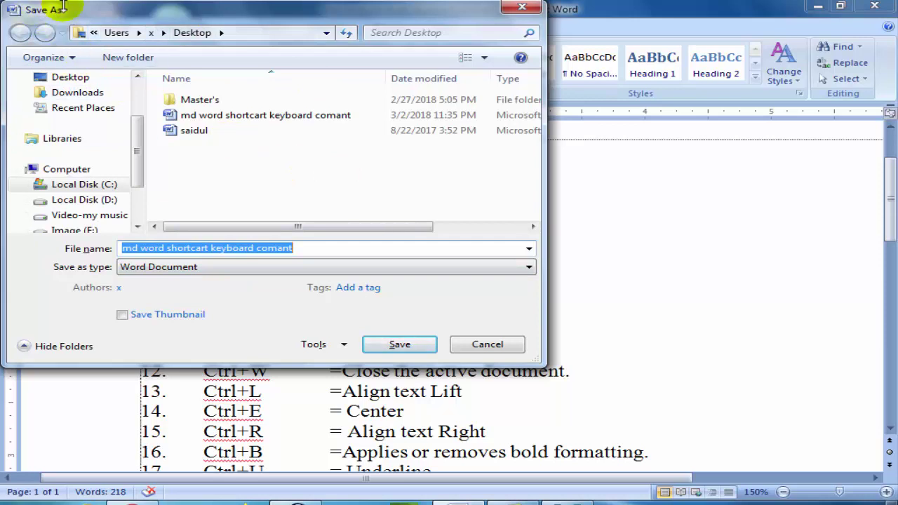
click(465, 344)
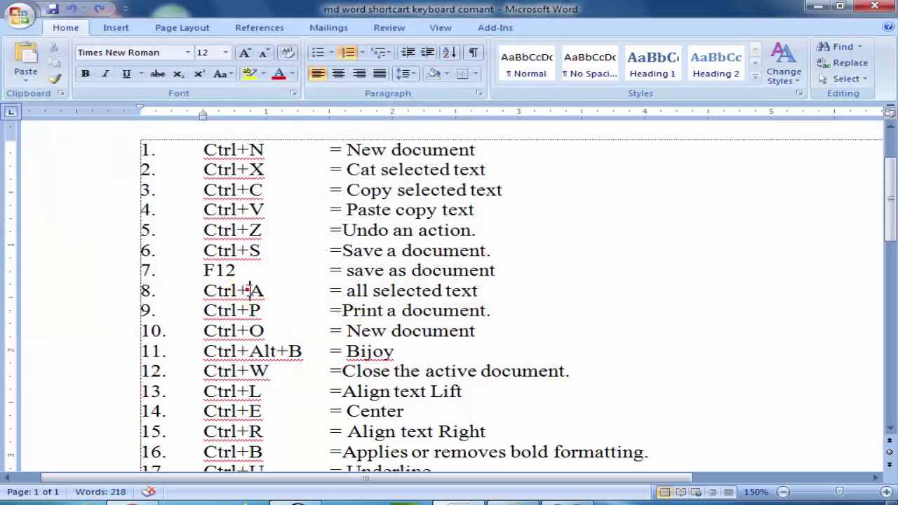
Select all with Ctrl+A, deselect, then open Print with Ctrl+P (all pages, 1 copy)
click(502, 298)
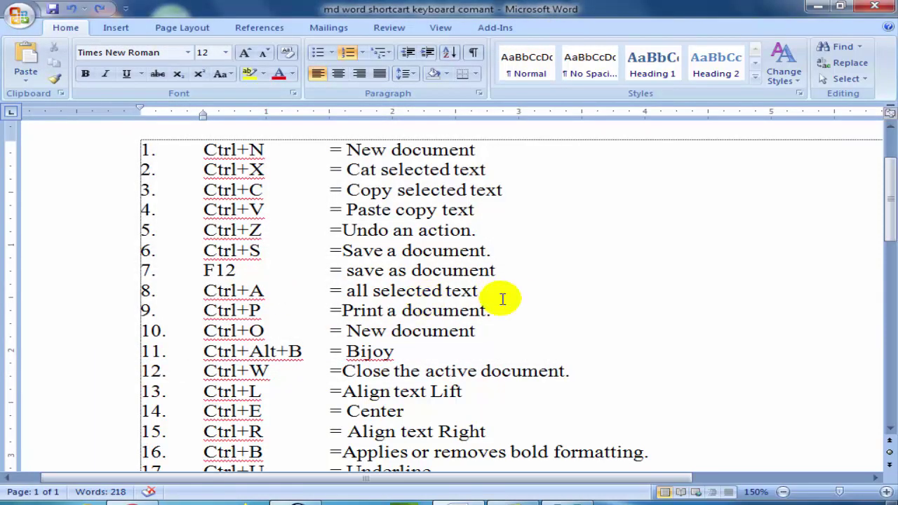
key(ctrl+a)
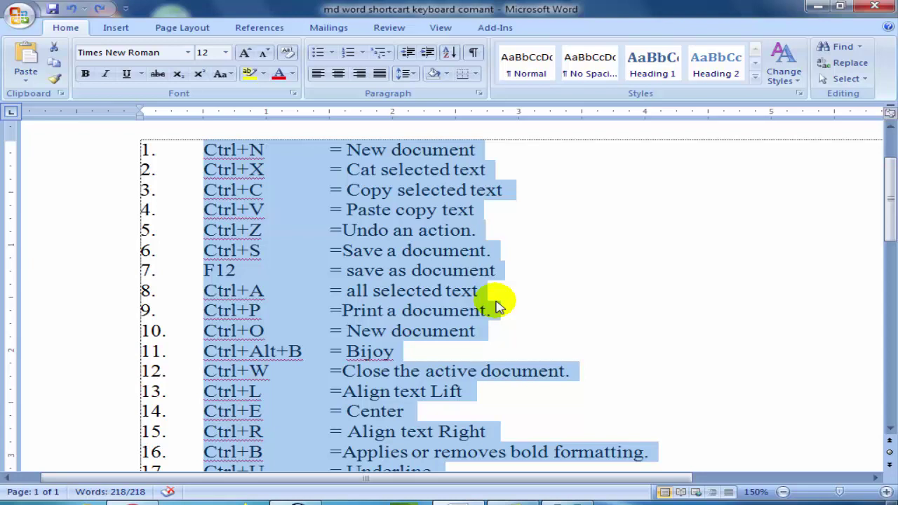
click(491, 305)
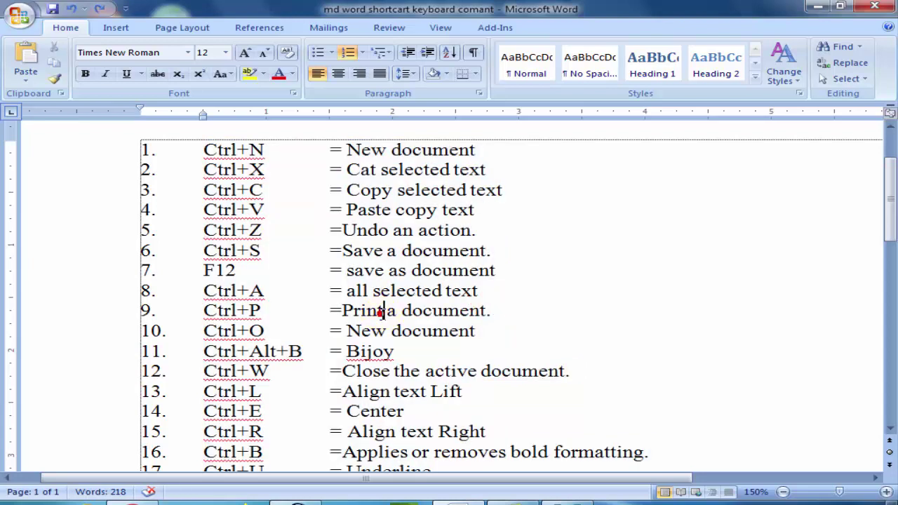
key(ctrl+p)
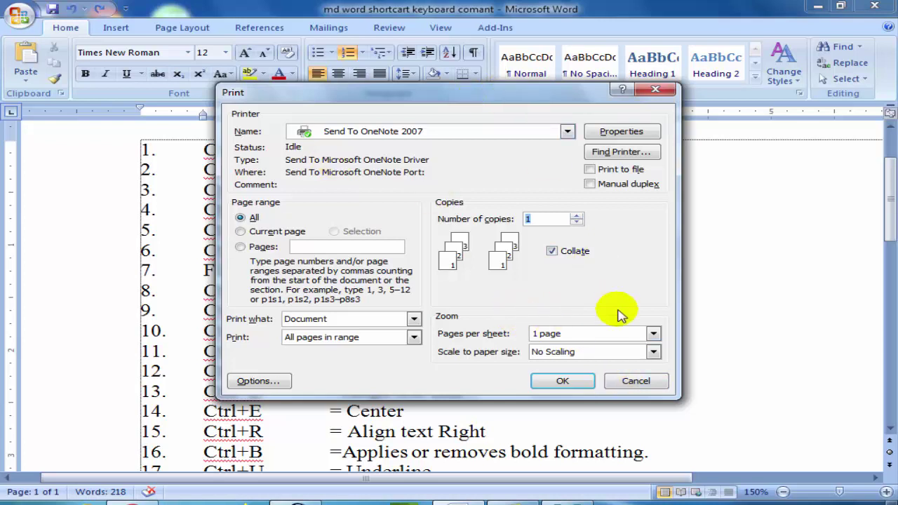
click(634, 382)
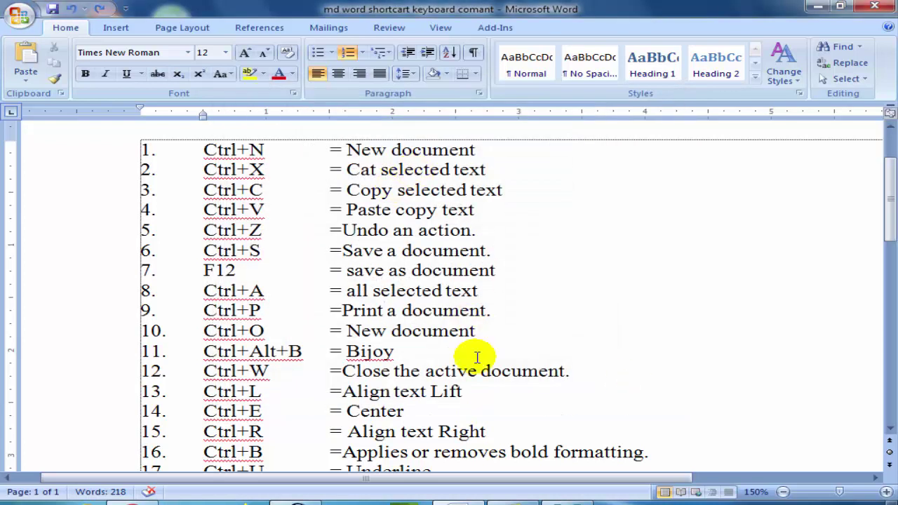
key(ctrl+p)
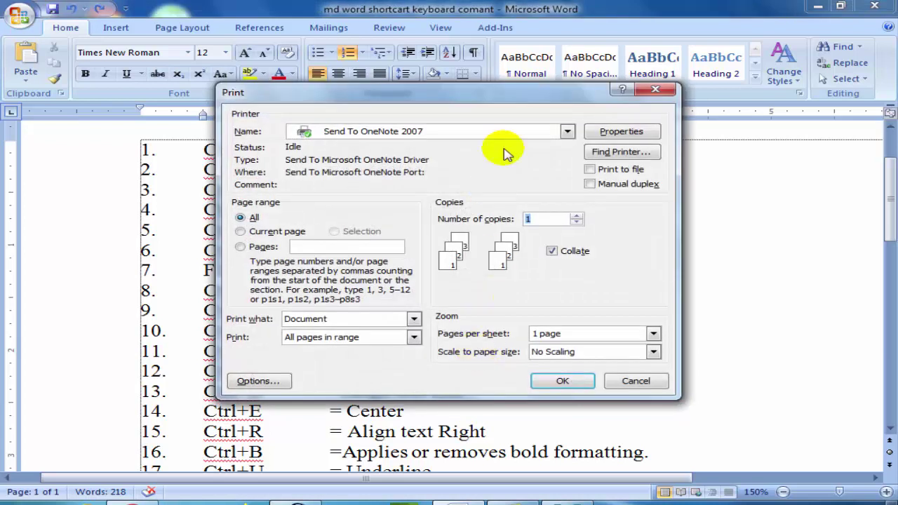
click(634, 381)
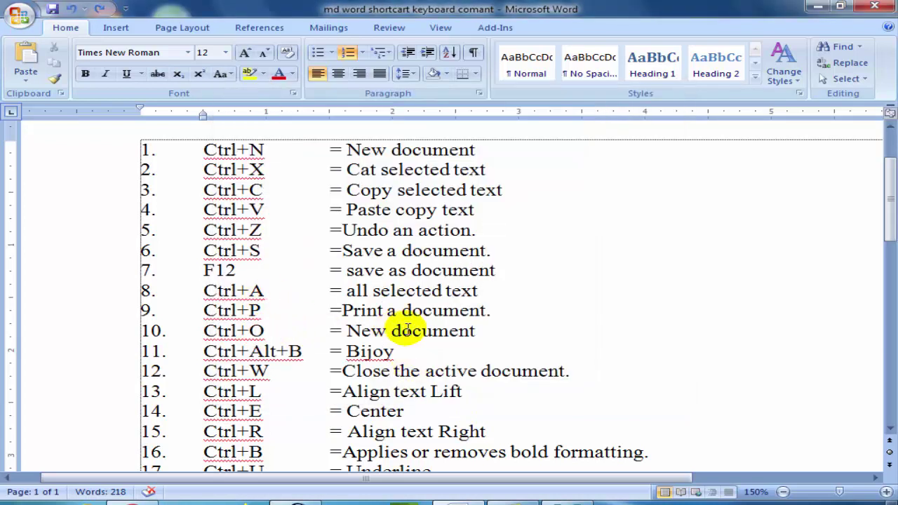
click(433, 331)
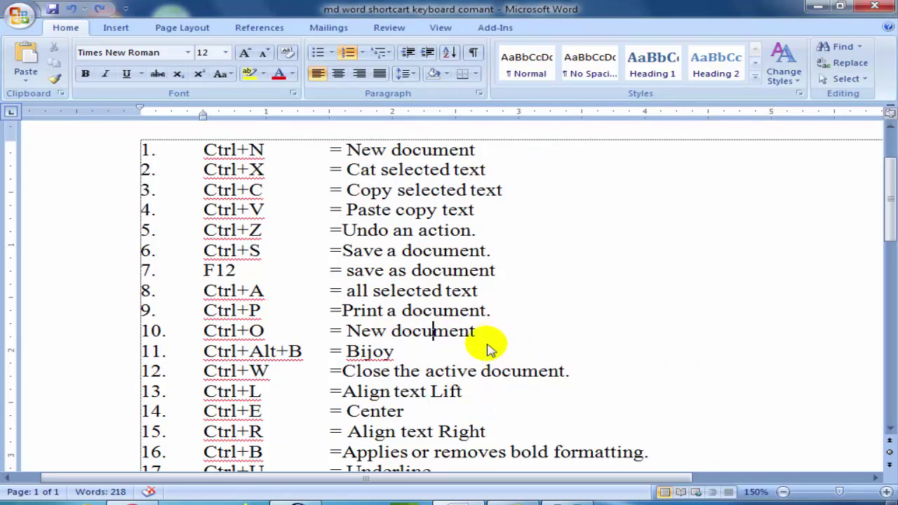
key(ctrl+o)
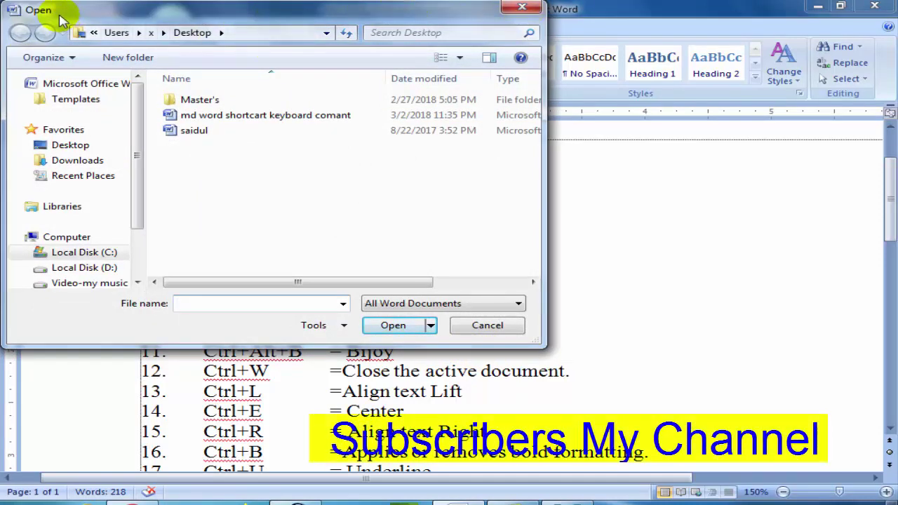
drag(60, 15, 118, 138)
click(536, 450)
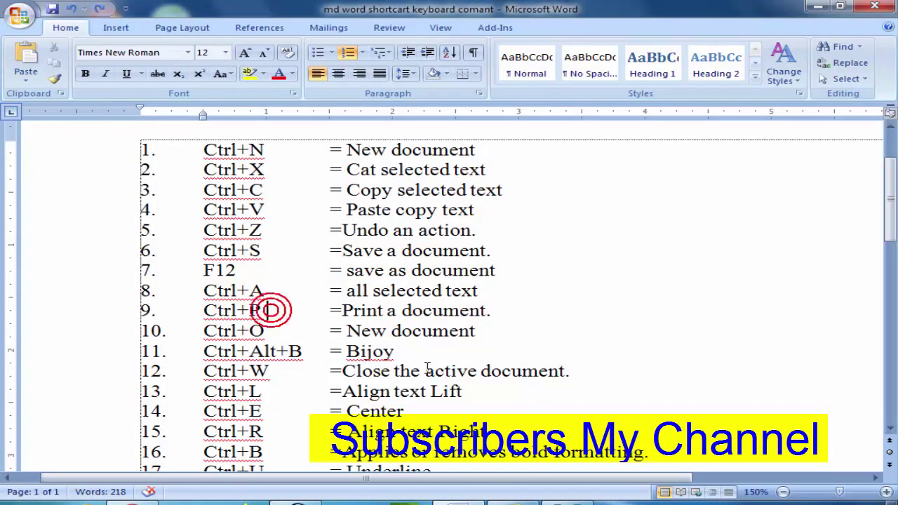
scroll(275, 311, down, 1)
click(226, 300)
click(257, 298)
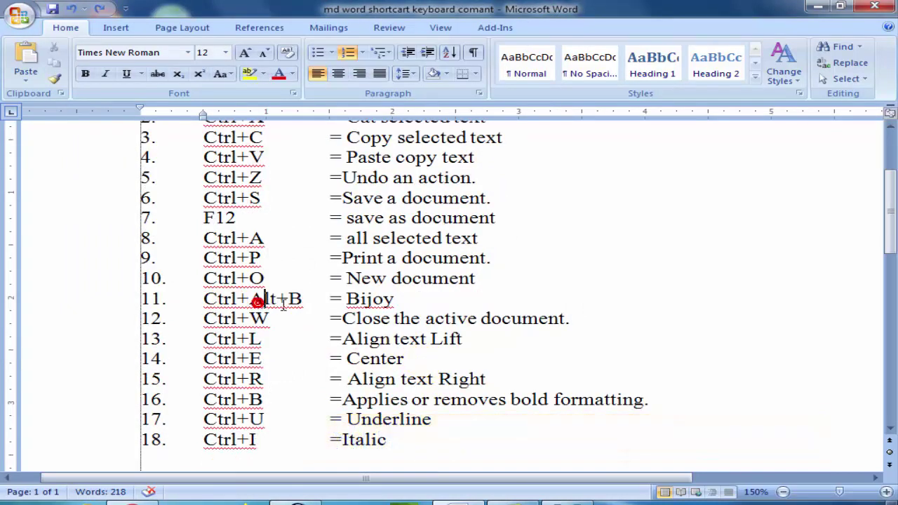
click(239, 298)
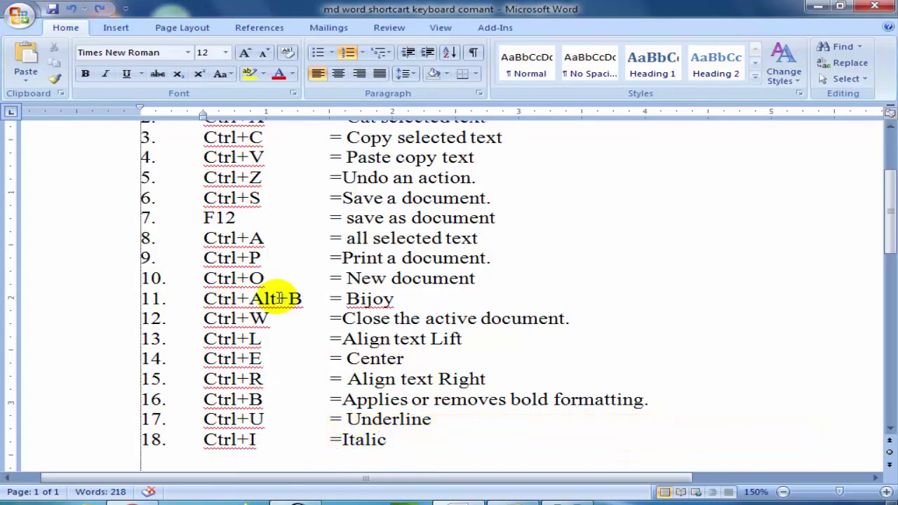
click(412, 298)
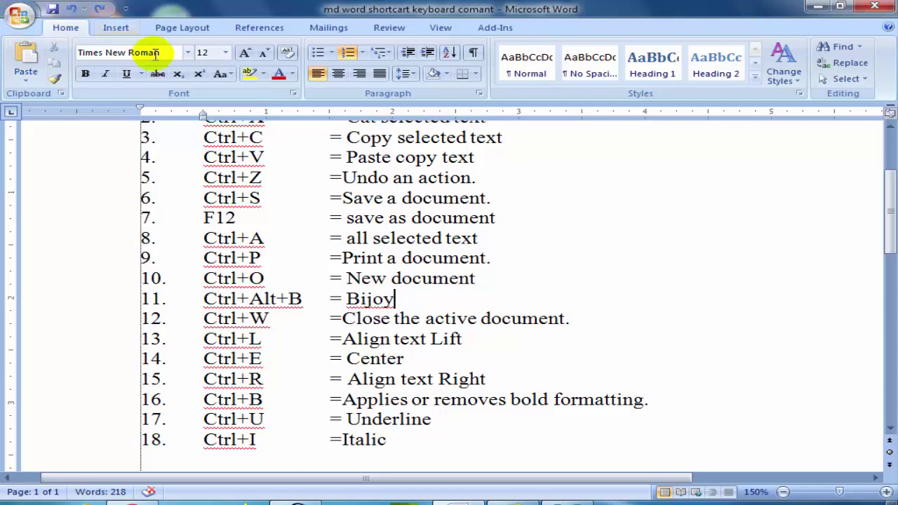
click(186, 53)
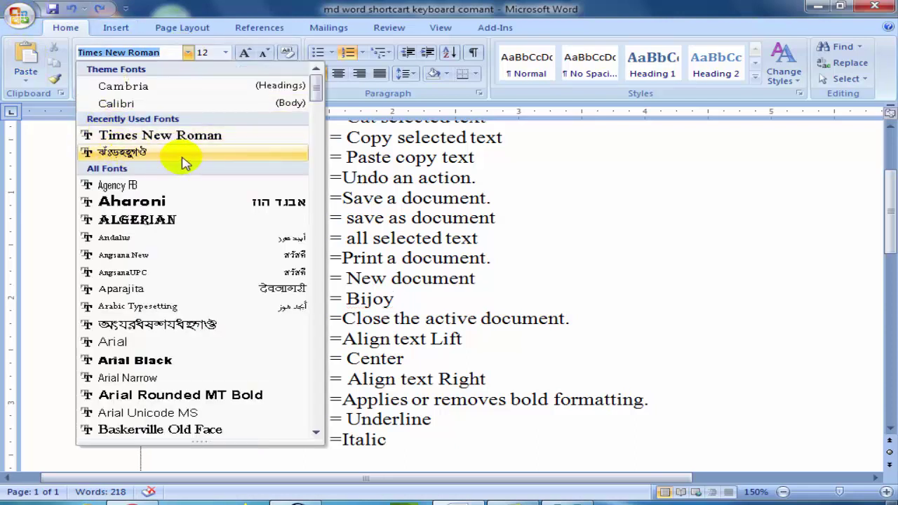
click(186, 54)
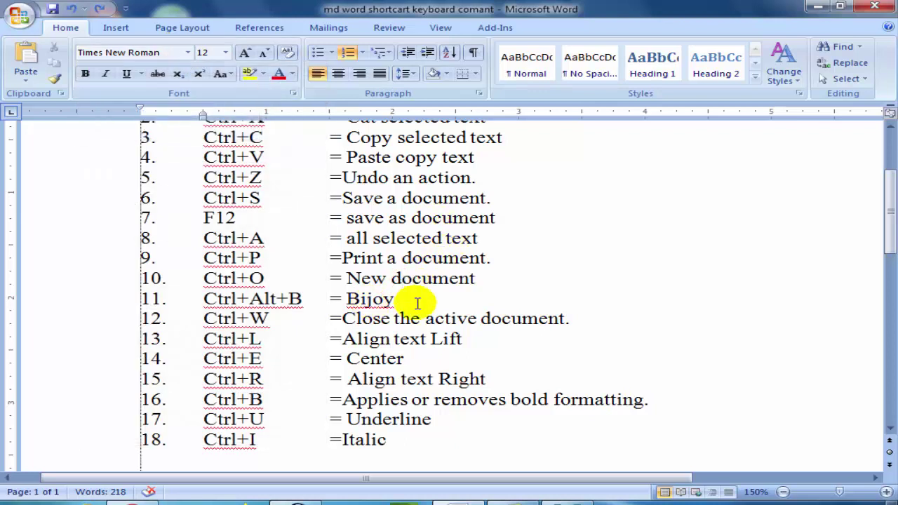
click(394, 336)
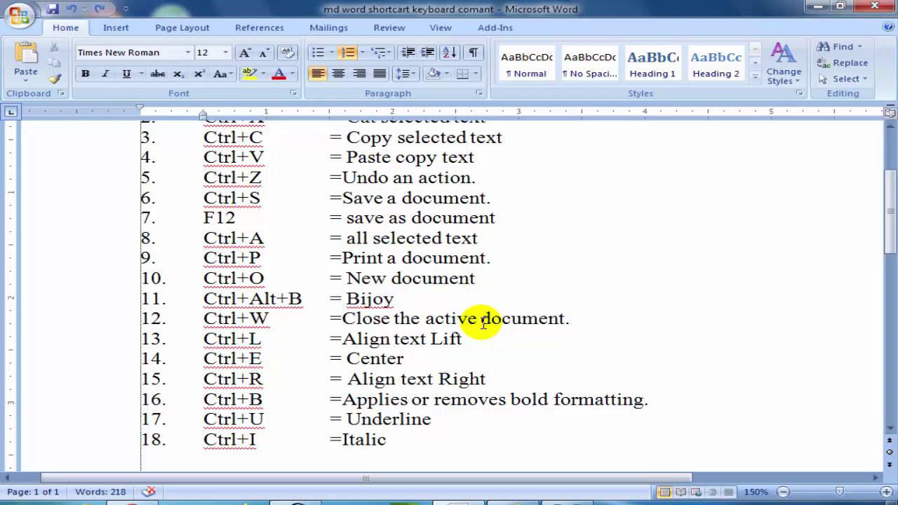
key(ctrl+w)
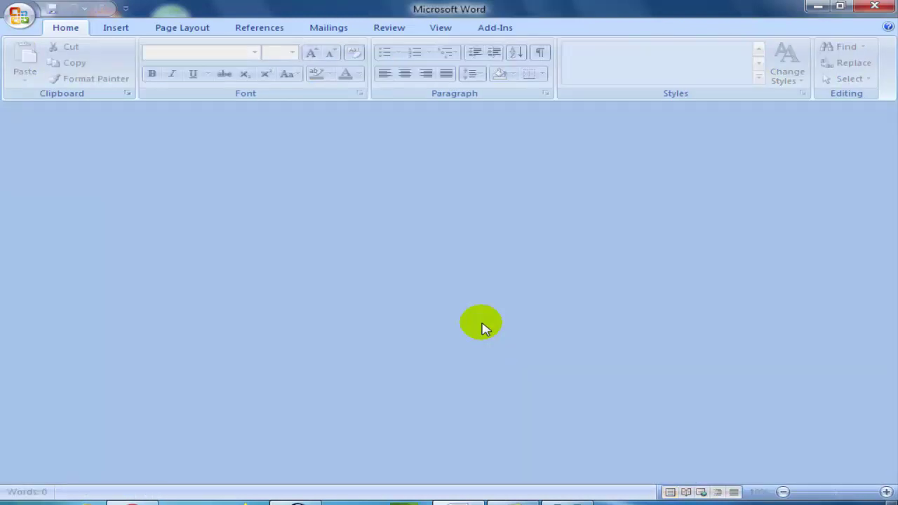
click(877, 6)
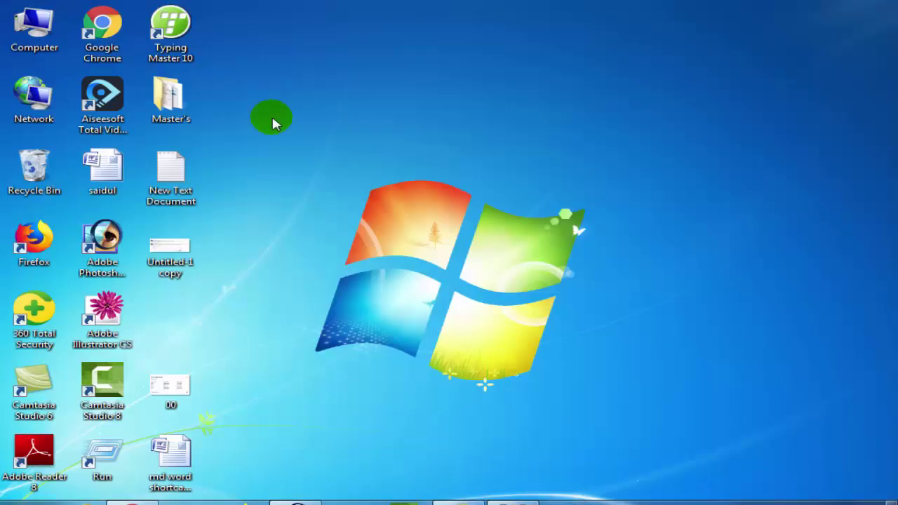
double_click(181, 462)
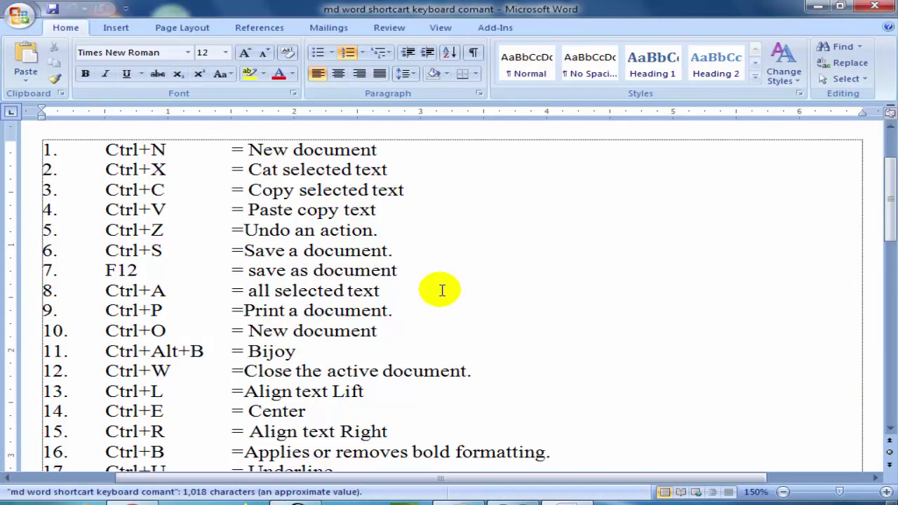
scroll(441, 291, down, 1)
scroll(428, 320, down, 1)
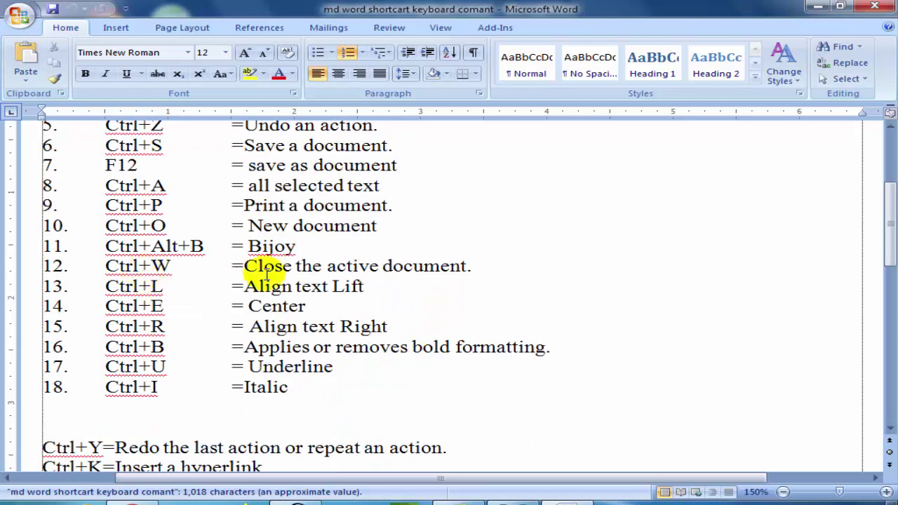
click(298, 287)
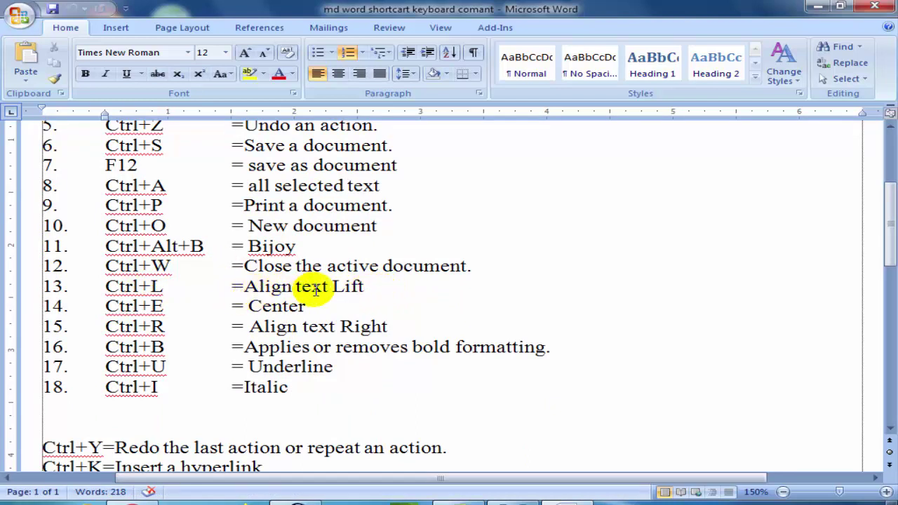
Left-align line 13 using the ribbon's Align Left button
click(369, 288)
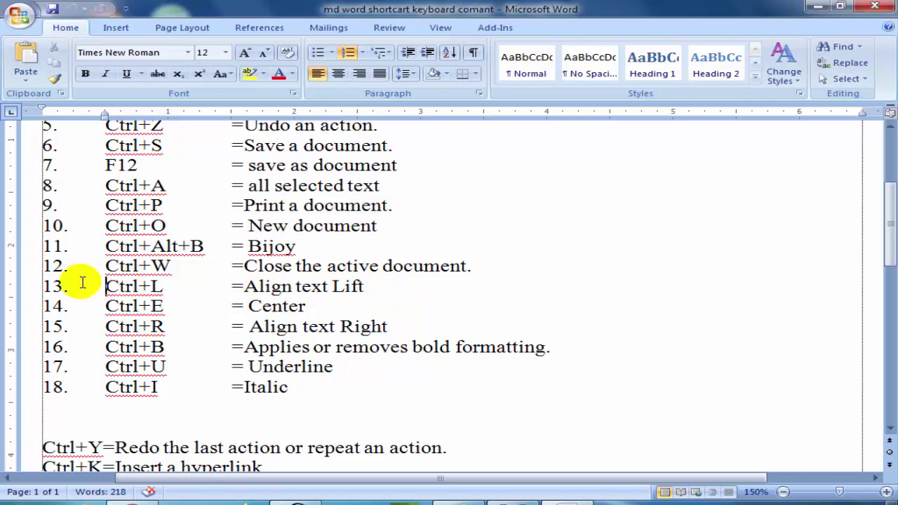
click(303, 287)
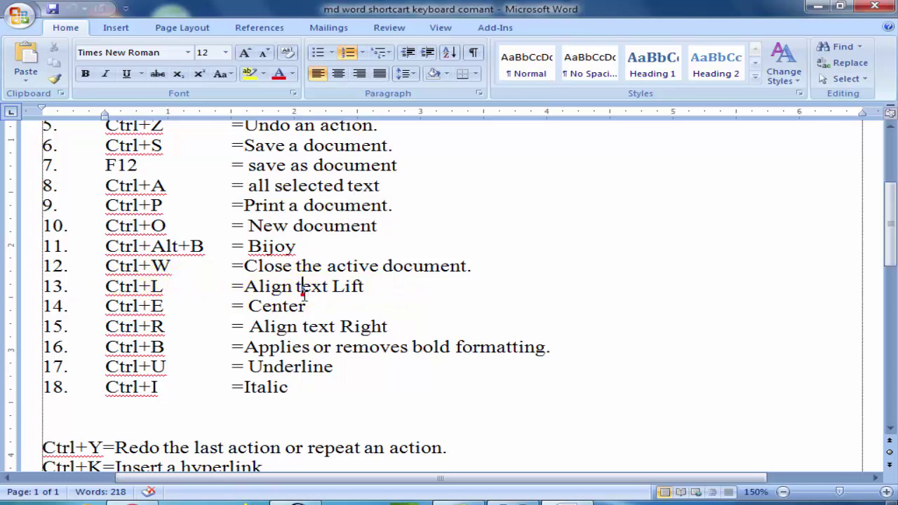
click(318, 77)
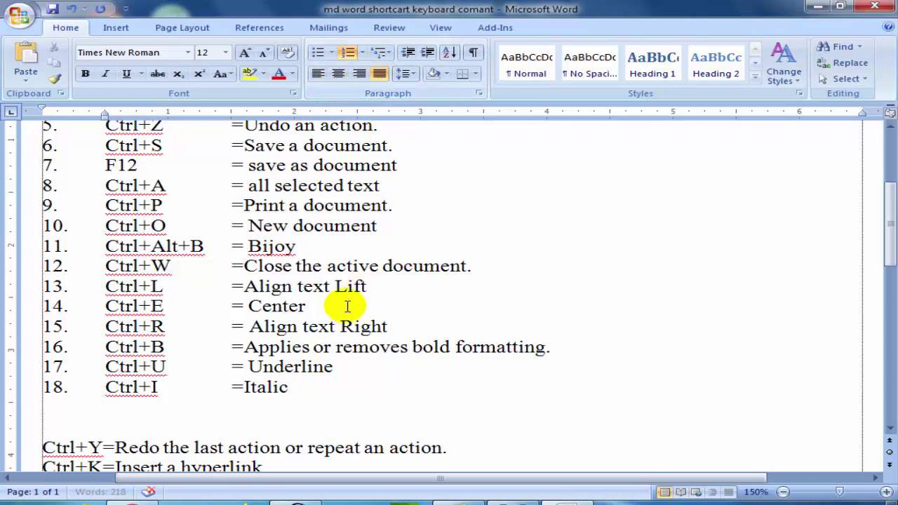
click(318, 76)
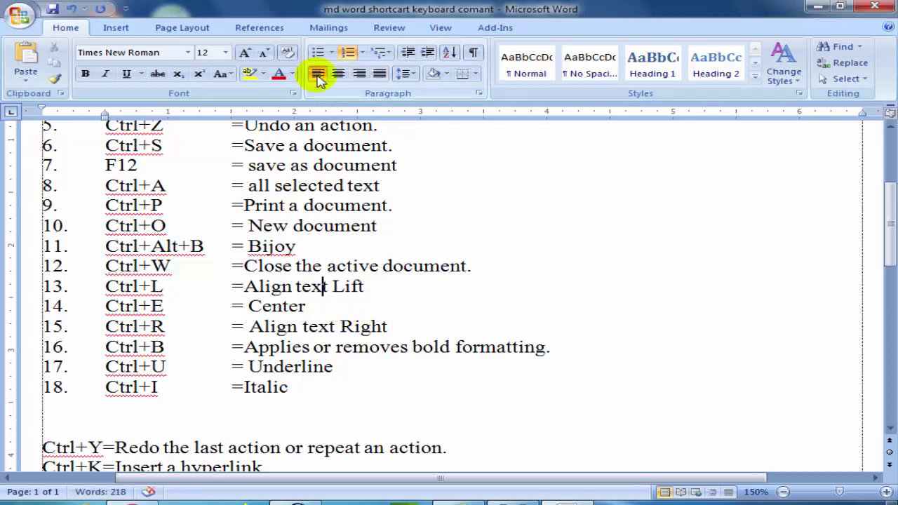
Center line 14 (Ctrl+E) via ribbon and shortcut, restoring left alignment each time
click(140, 306)
click(279, 307)
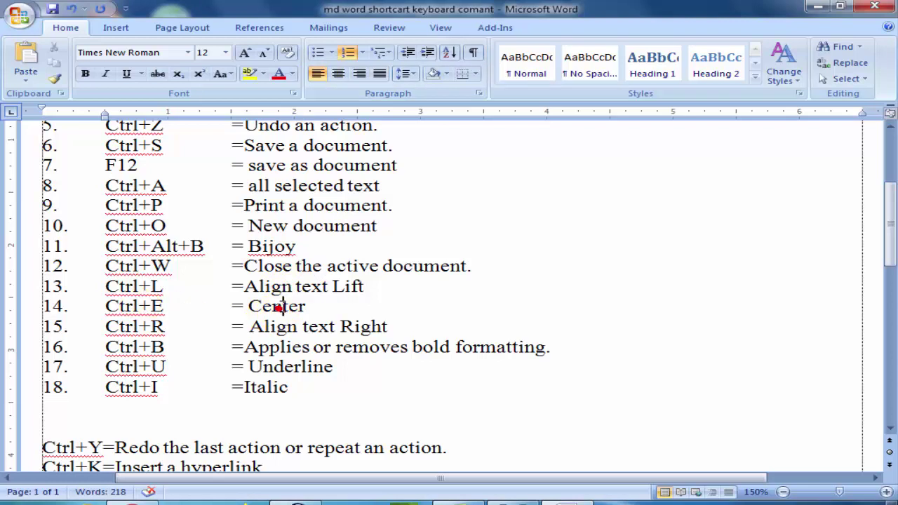
click(339, 74)
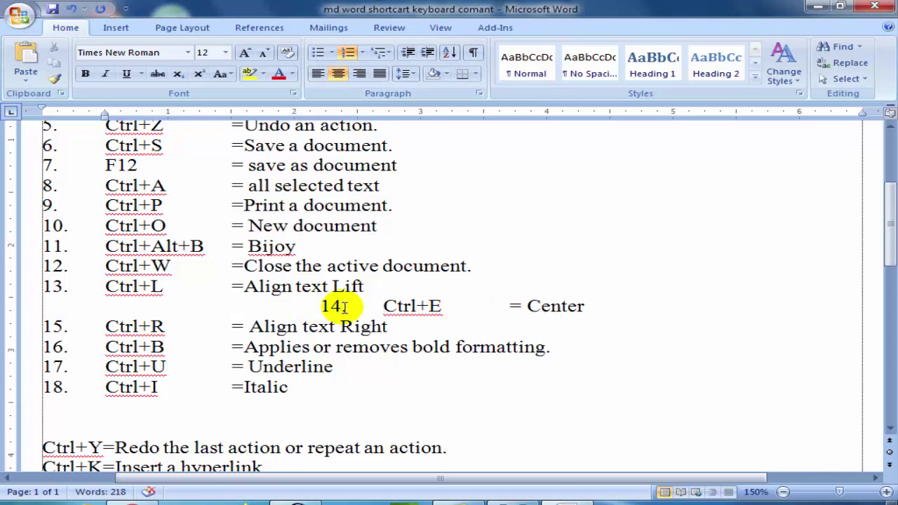
click(319, 74)
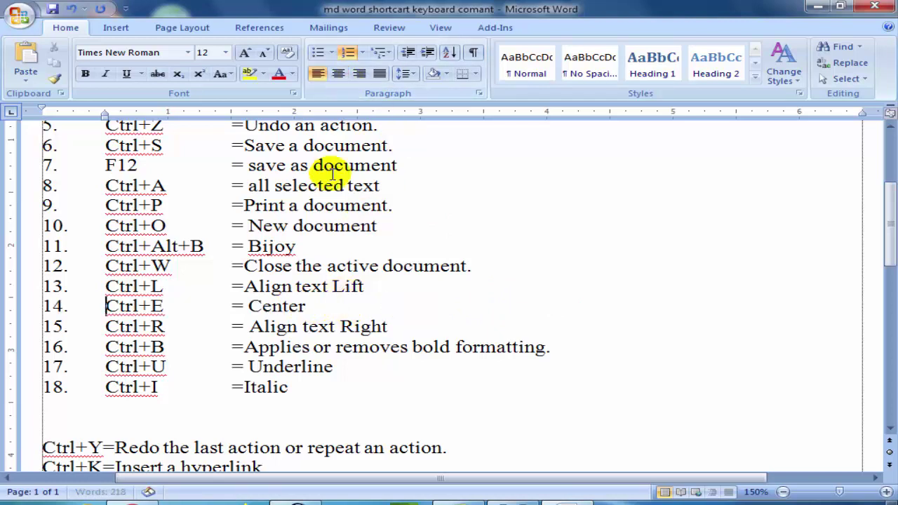
key(ctrl+e)
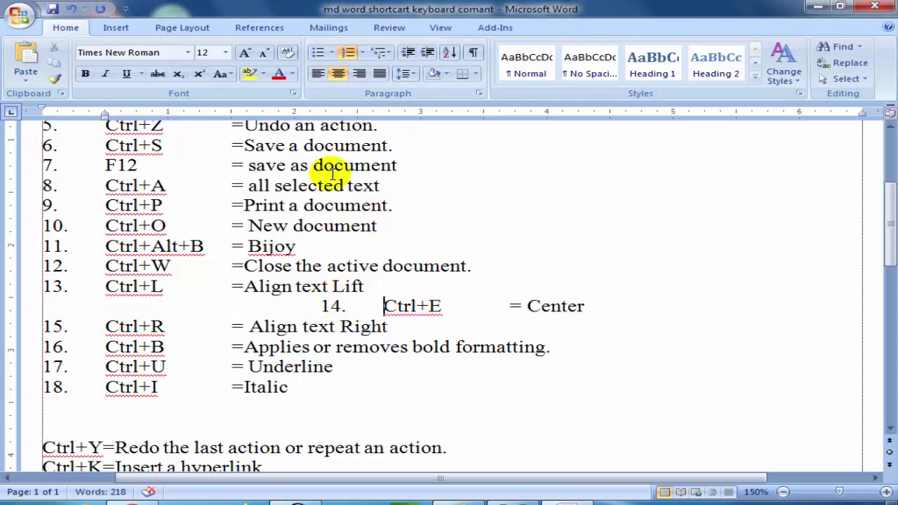
key(ctrl+l)
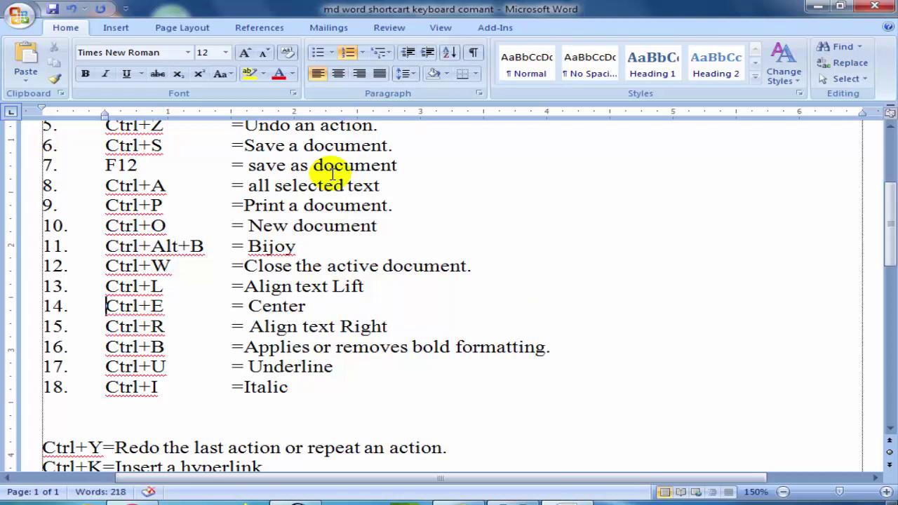
Right-align line 15 with Ctrl+R, then return it to left with Ctrl+L
click(140, 324)
click(299, 326)
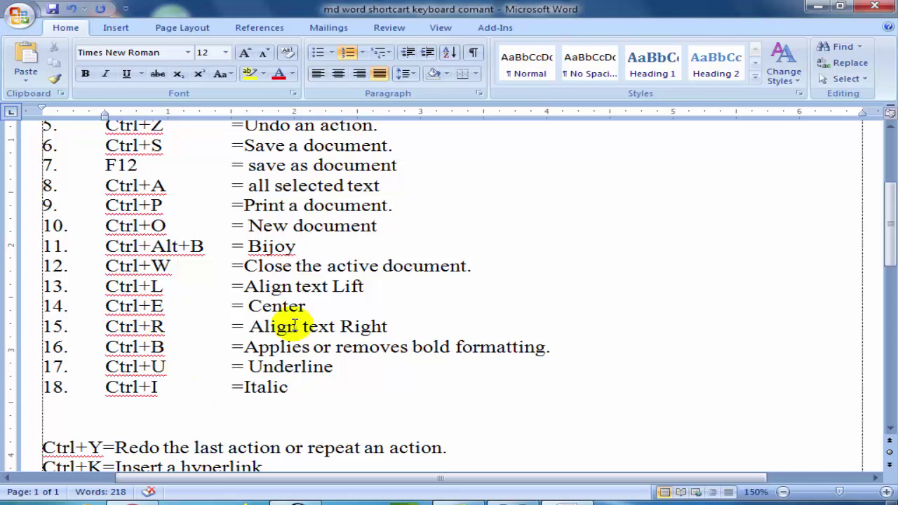
key(ctrl+r)
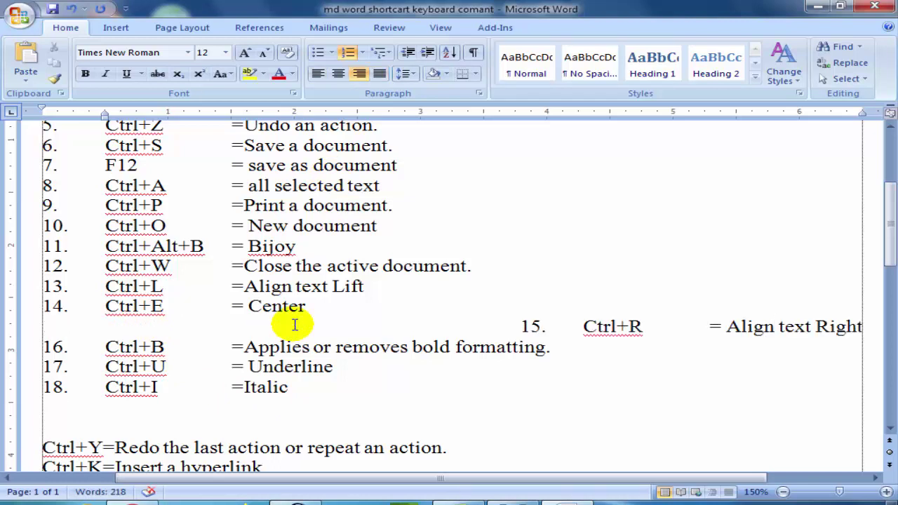
key(ctrl+l)
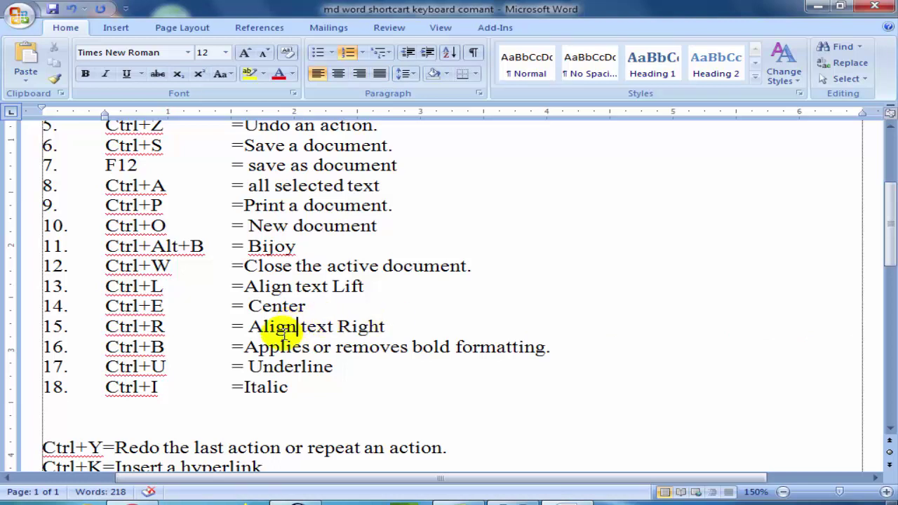
drag(244, 347, 551, 347)
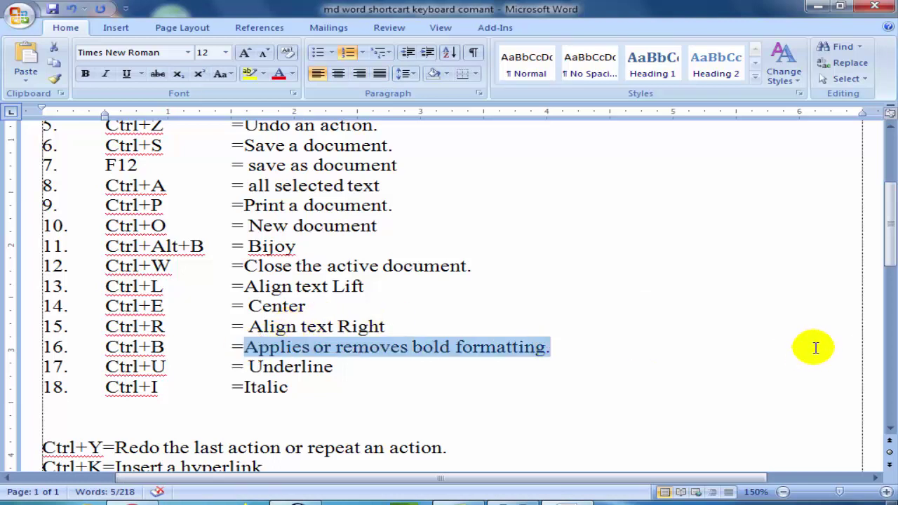
key(ctrl+b)
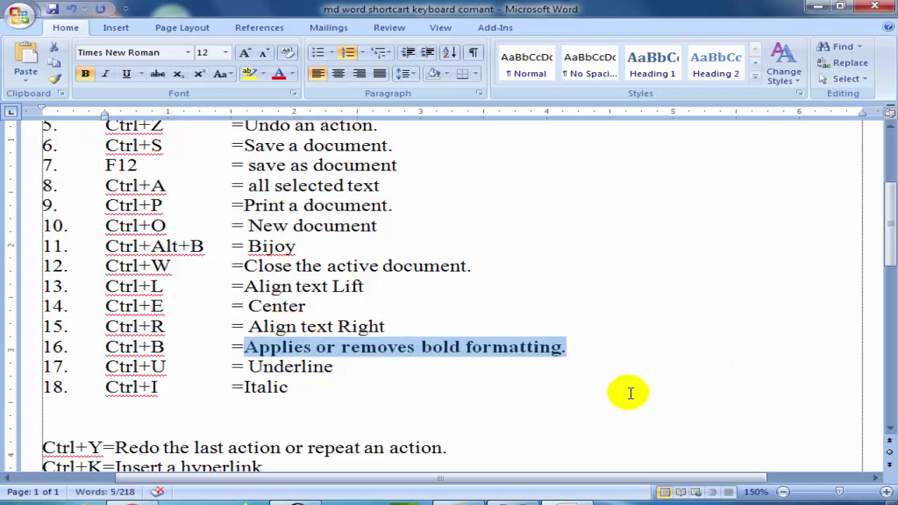
key(ctrl+b)
click(528, 359)
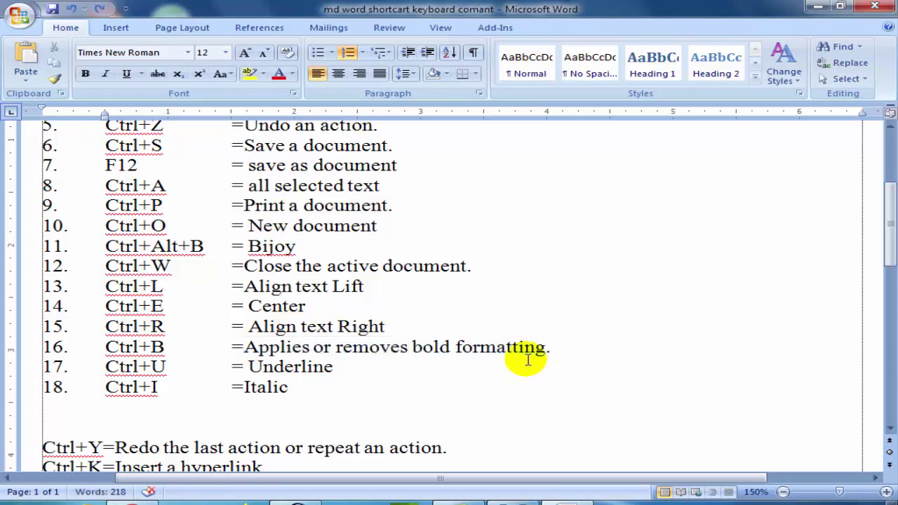
mouse_move(247, 366)
mouse_down()
mouse_move(344, 379)
mouse_move(340, 372)
mouse_up()
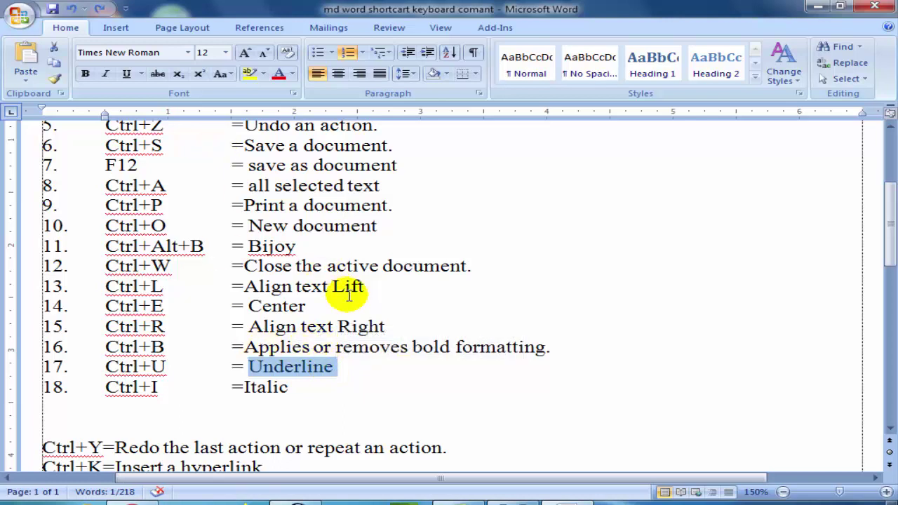
key(ctrl+u)
click(349, 386)
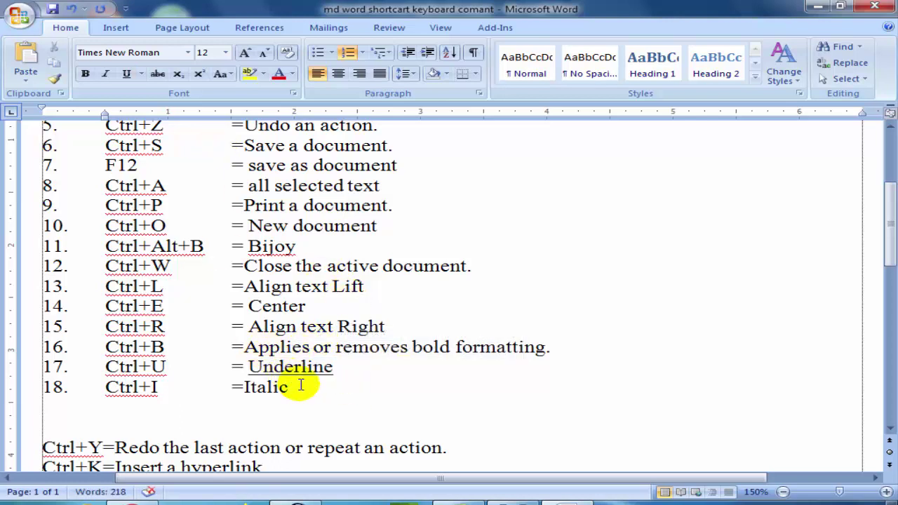
click(349, 366)
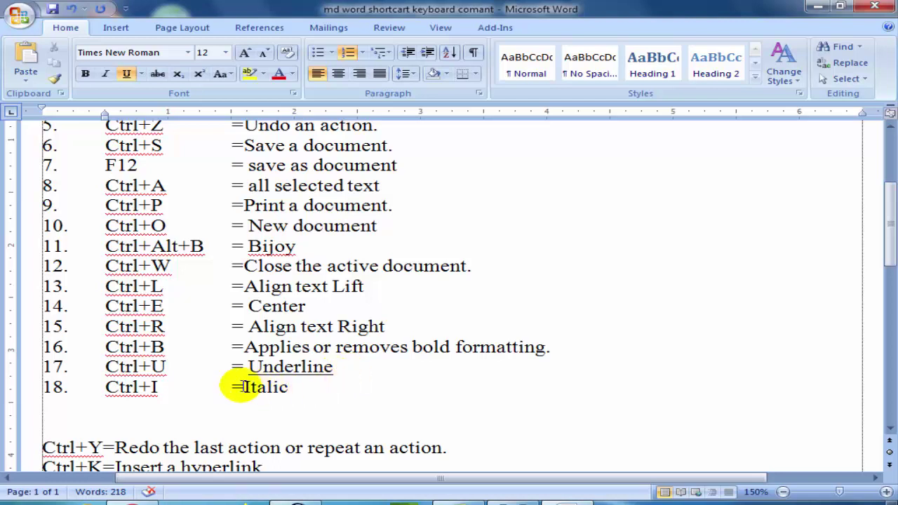
drag(244, 386, 294, 390)
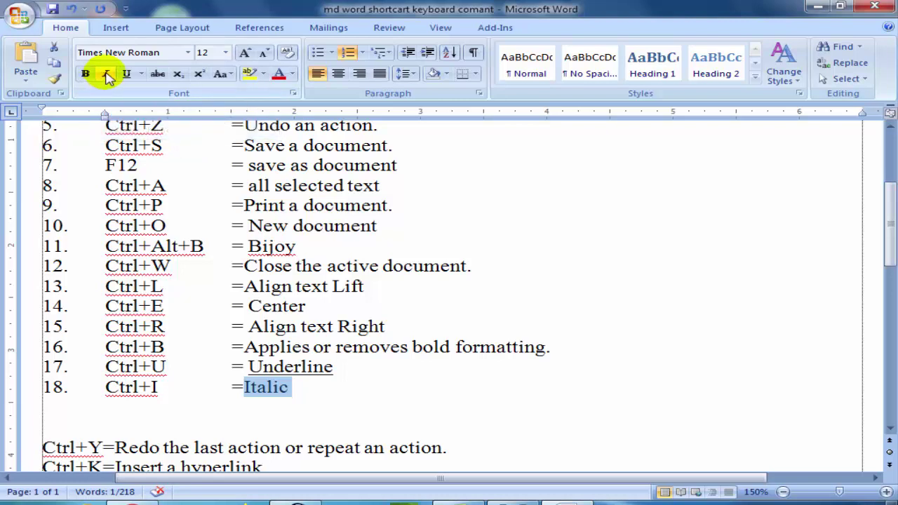
click(326, 309)
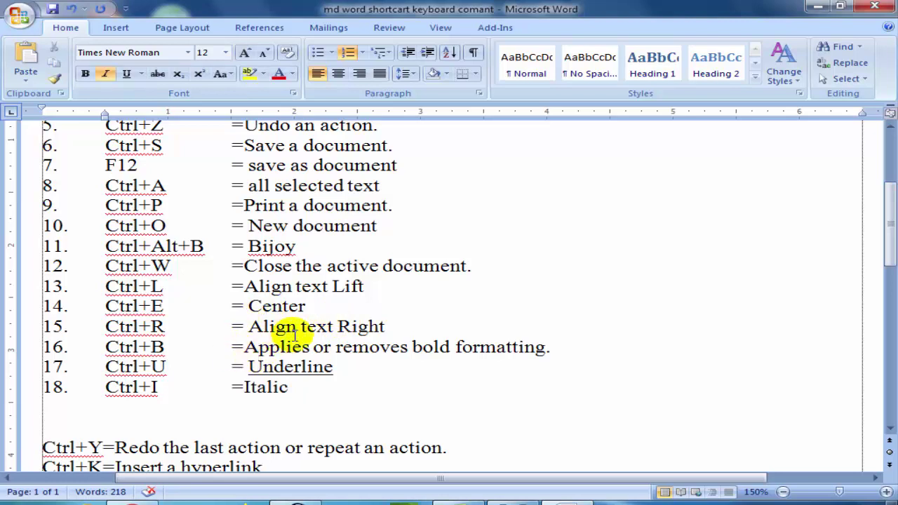
drag(289, 386, 245, 388)
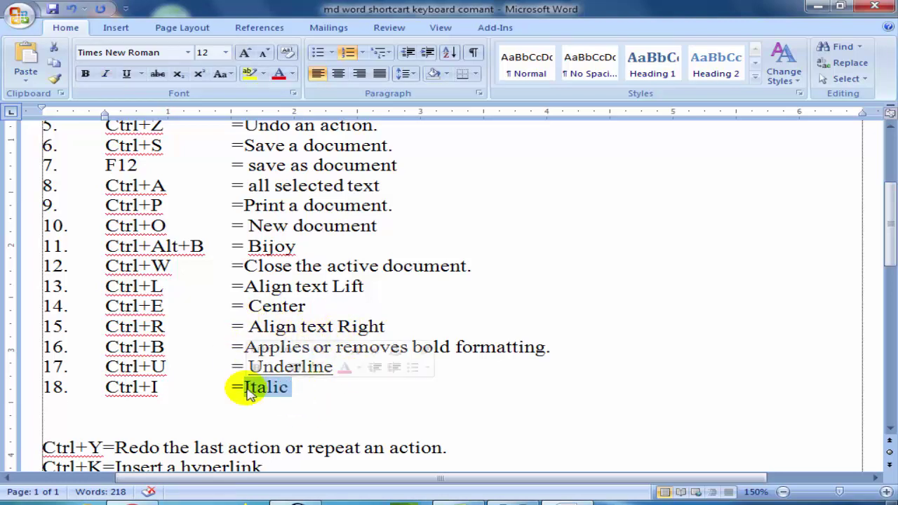
key(ctrl+i)
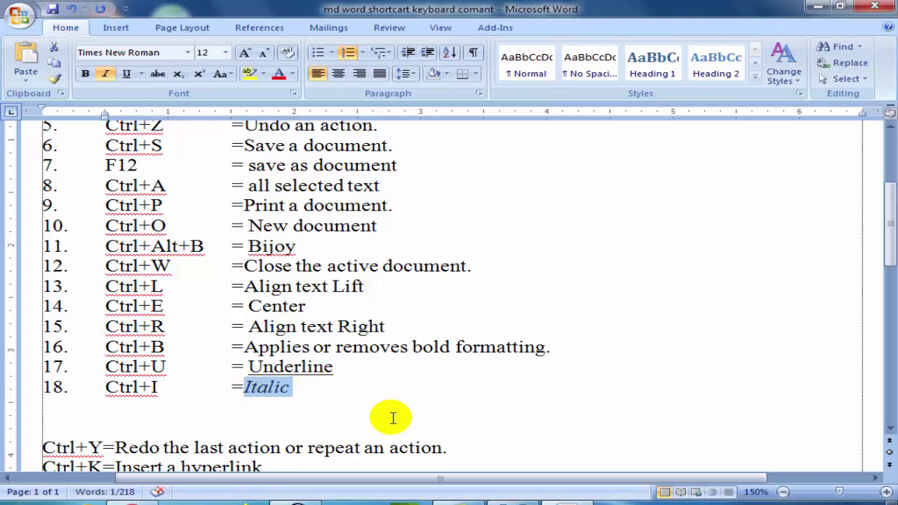
click(343, 405)
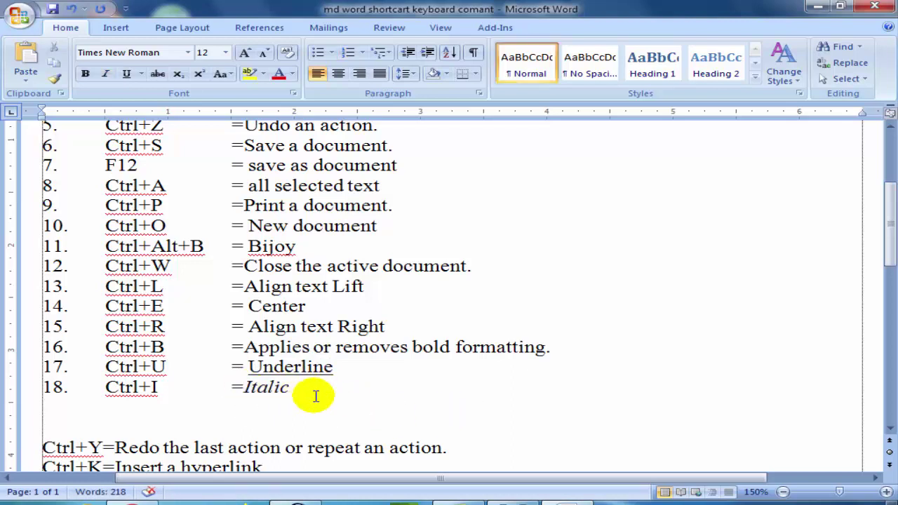
key(ctrl+z)
key(ctrl+z)
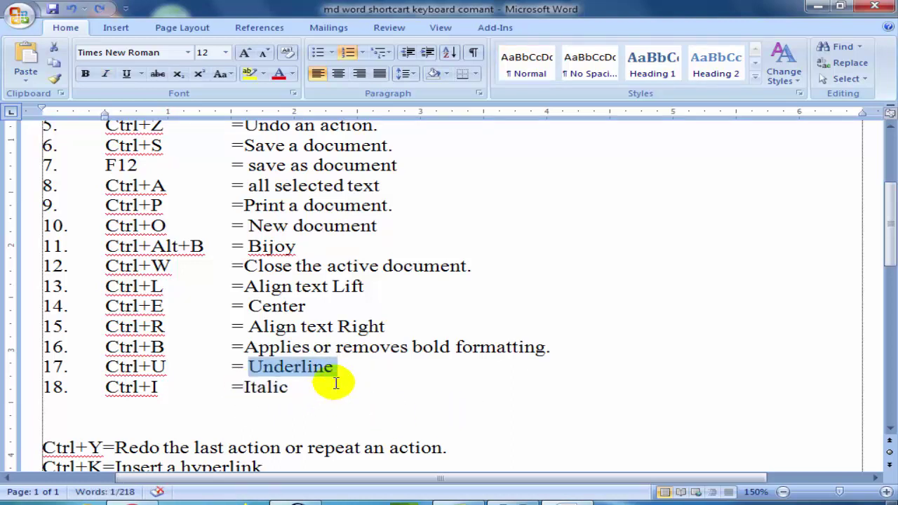
click(334, 379)
scroll(80, 367, up, 2)
scroll(190, 202, up, 1)
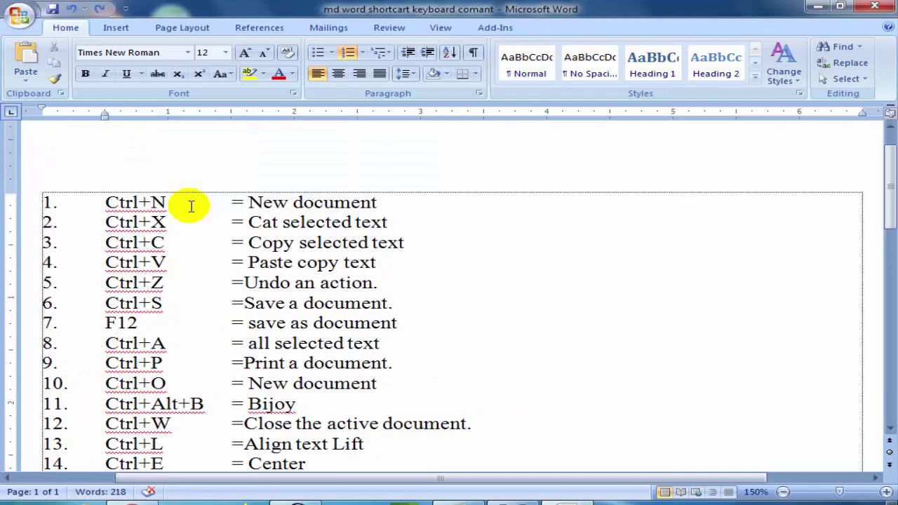
scroll(270, 310, down, 4)
scroll(258, 316, down, 1)
scroll(239, 317, down, 3)
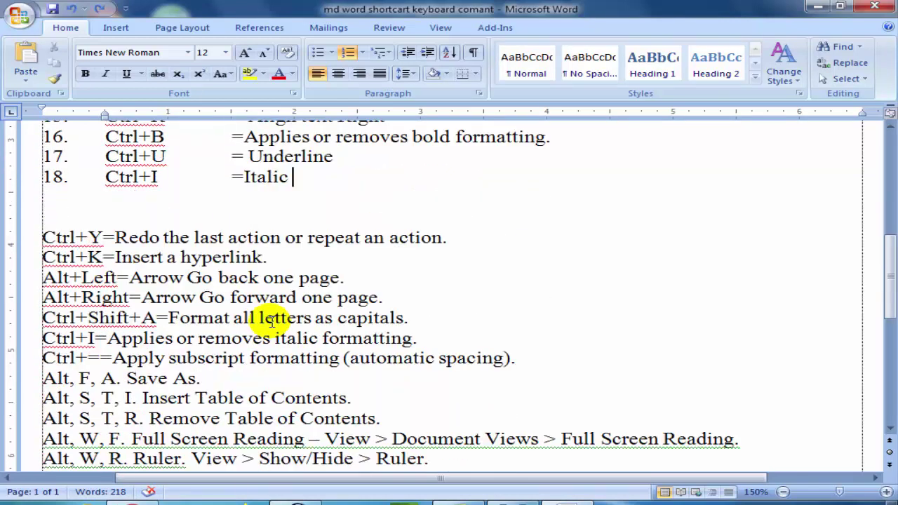
scroll(183, 281, down, 1)
scroll(163, 252, down, 3)
scroll(150, 324, up, 2)
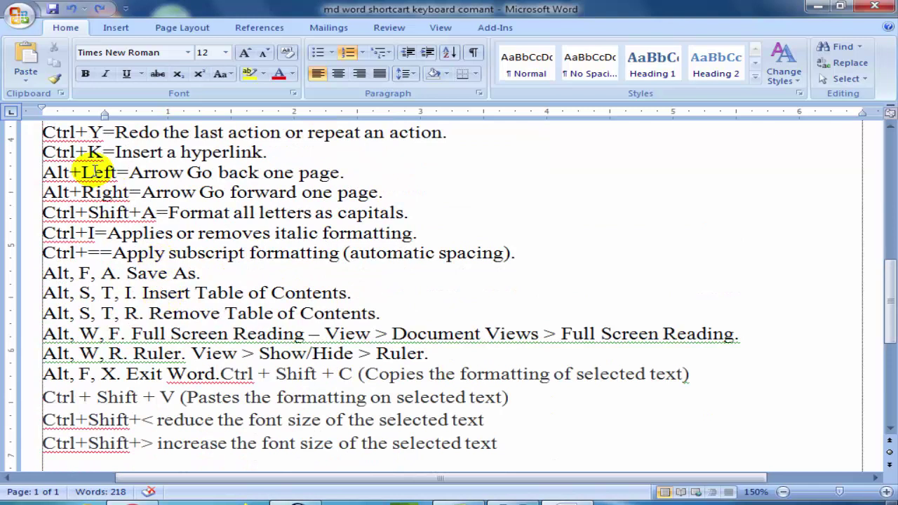
shift+click(75, 138)
drag(75, 138, 449, 420)
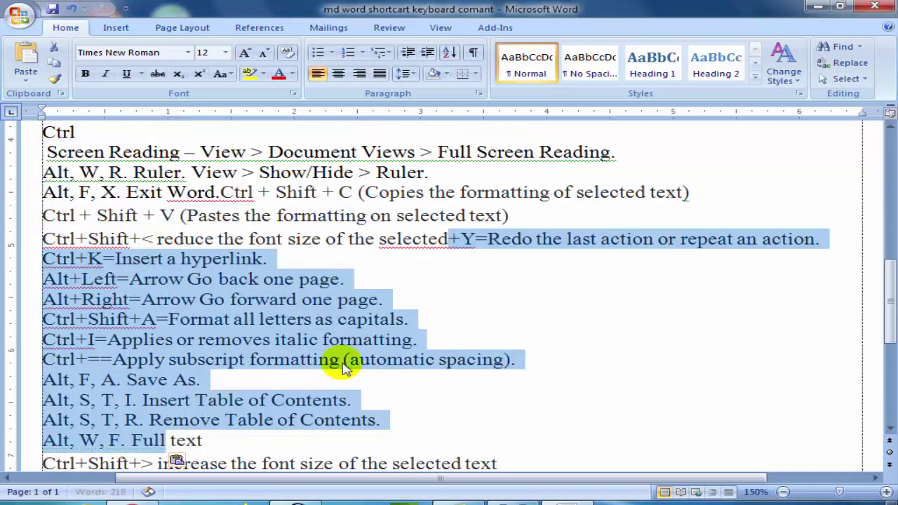
key(ctrl+z)
click(310, 251)
scroll(411, 341, up, 3)
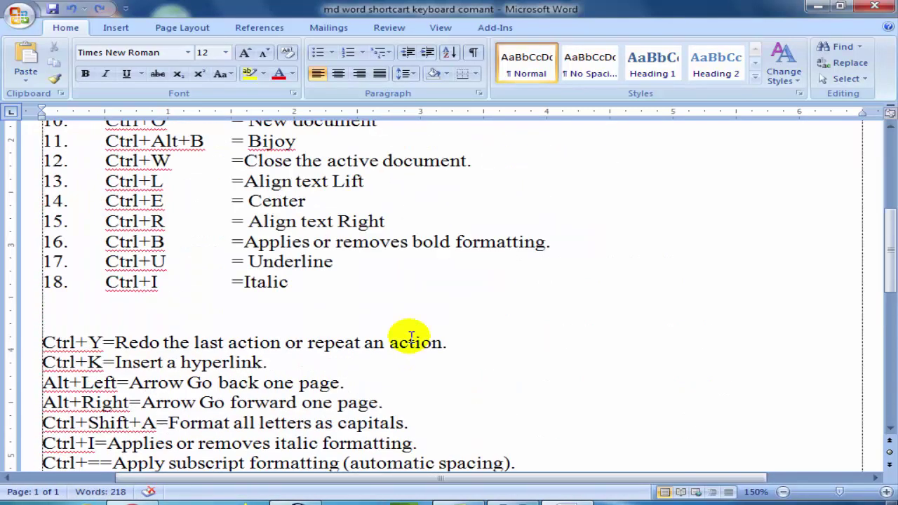
scroll(411, 337, up, 2)
scroll(412, 335, up, 2)
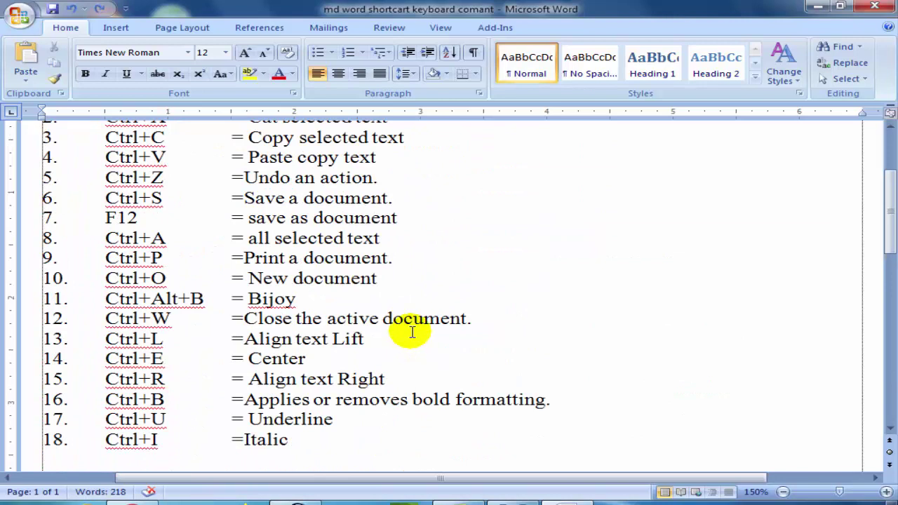